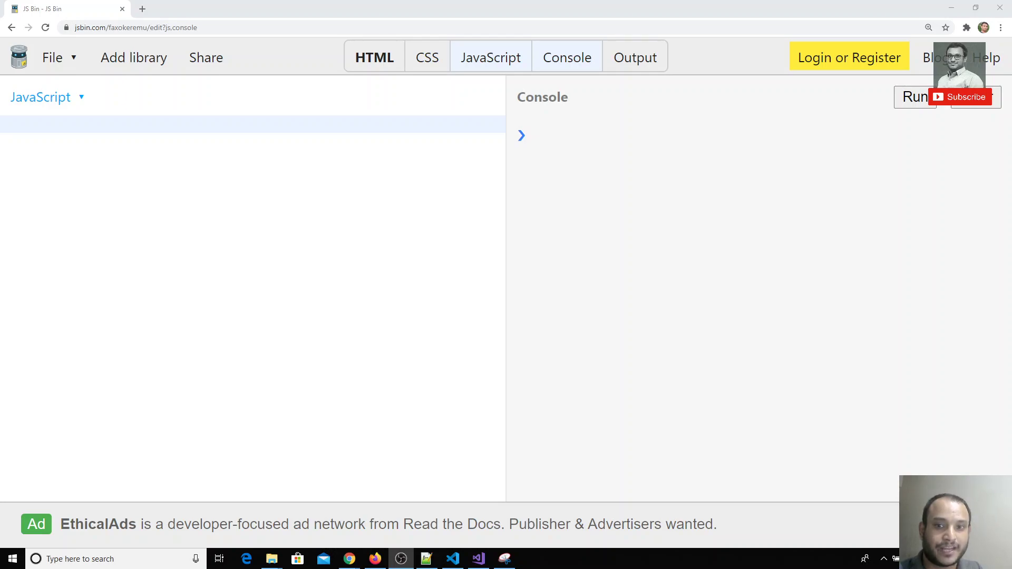
Write function *gen(end) with a for loop yielding i from 0 to end, leaving blank lines below
click(22, 180)
text(functi)
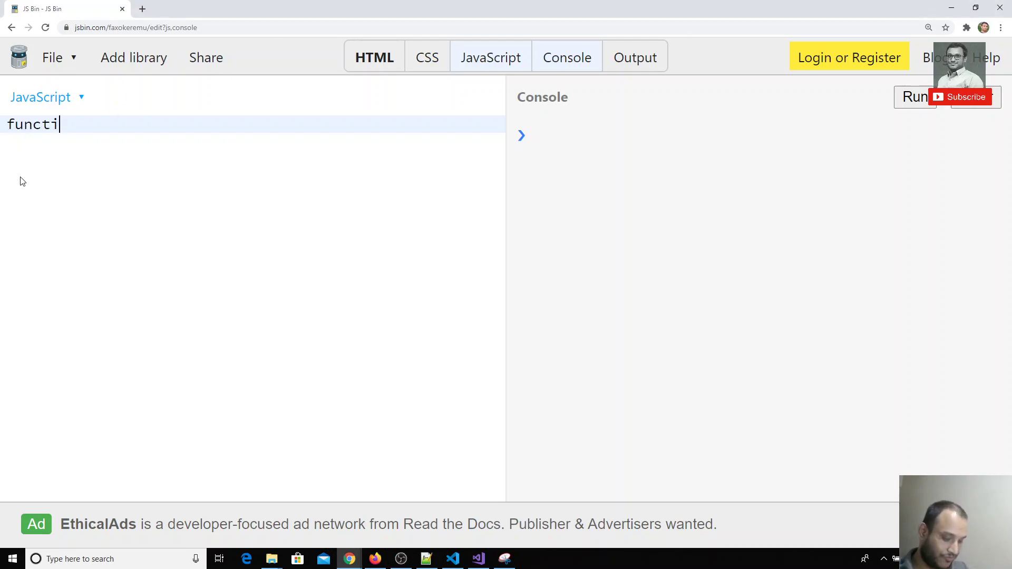
text(on )
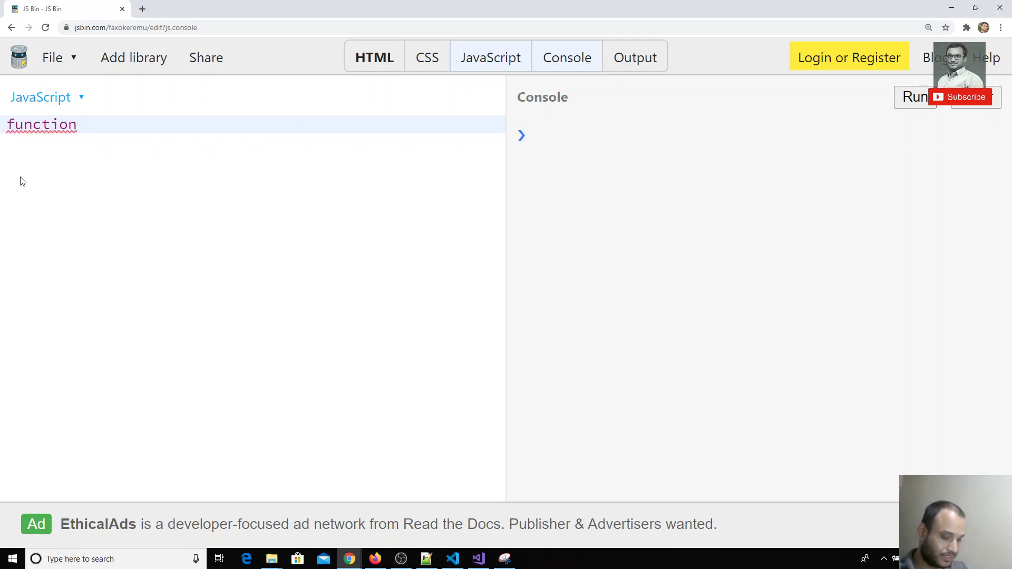
text(*gen() {})
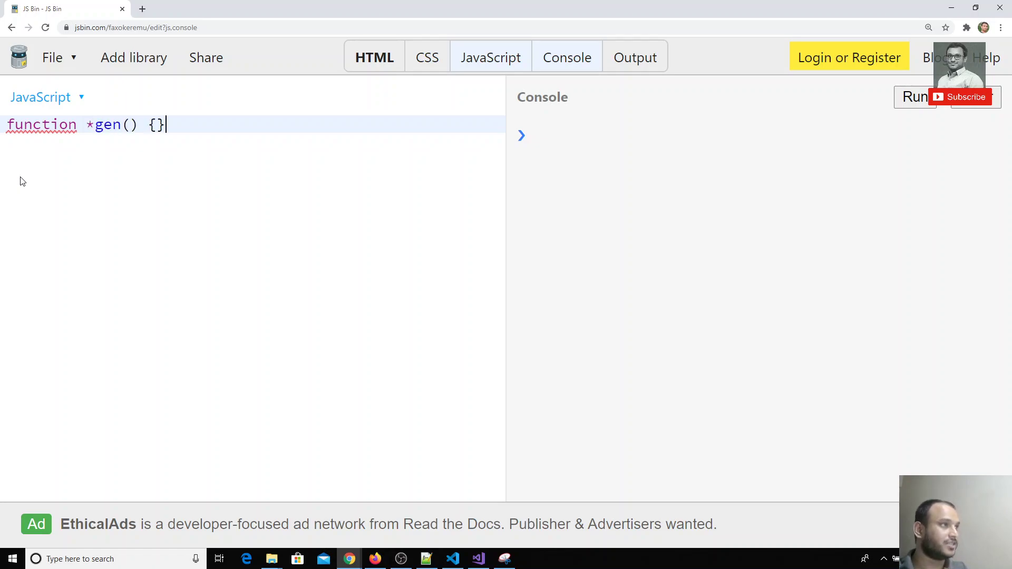
key(Left)
key(Return)
key(Up)
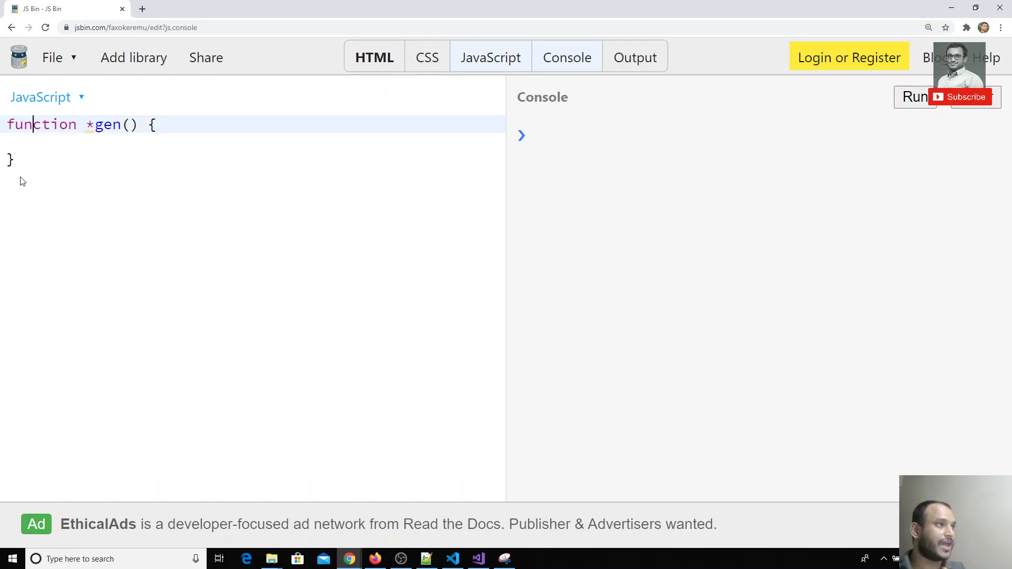
text(end)
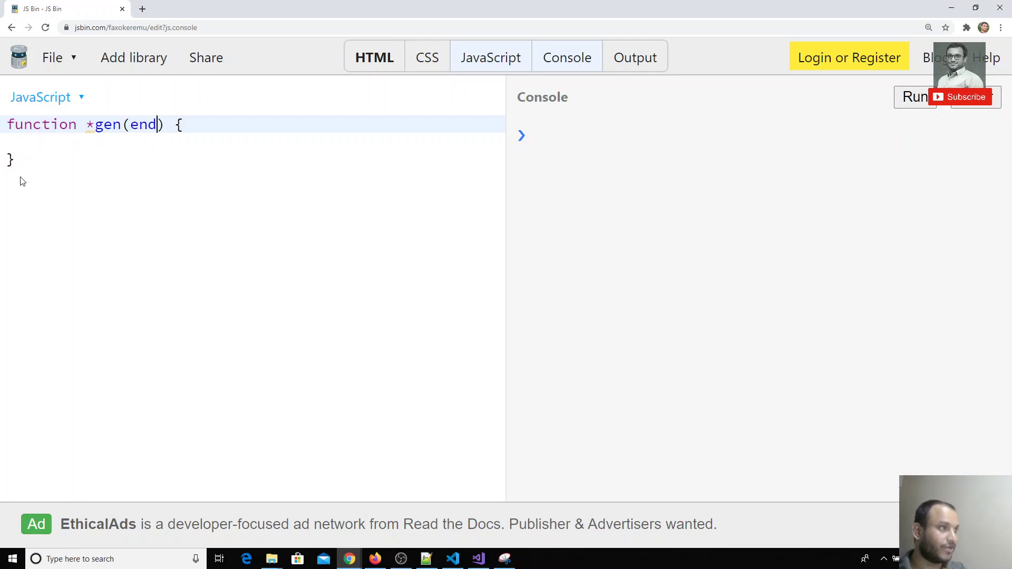
key(Down)
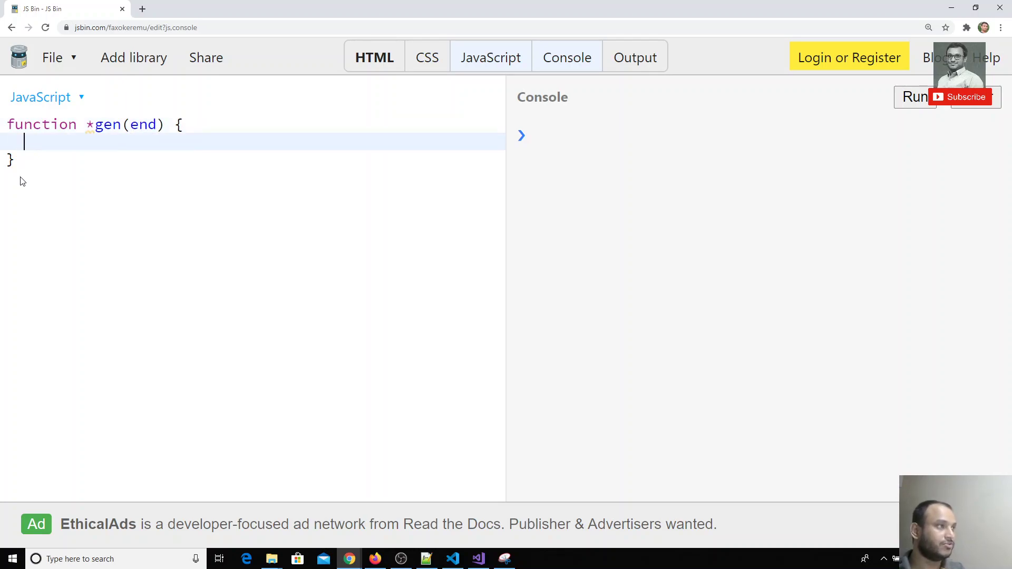
text(for ())
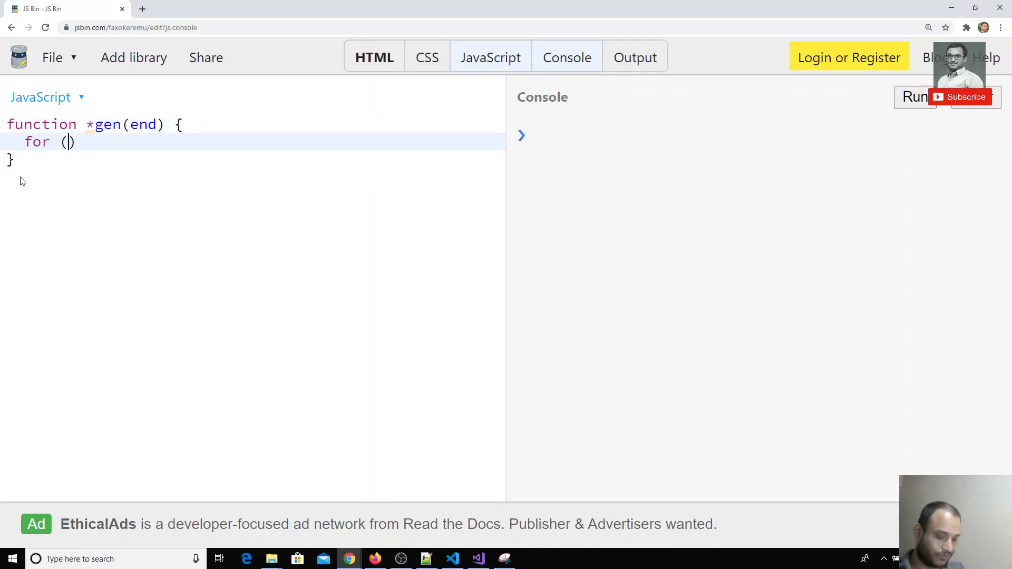
text(let i = )
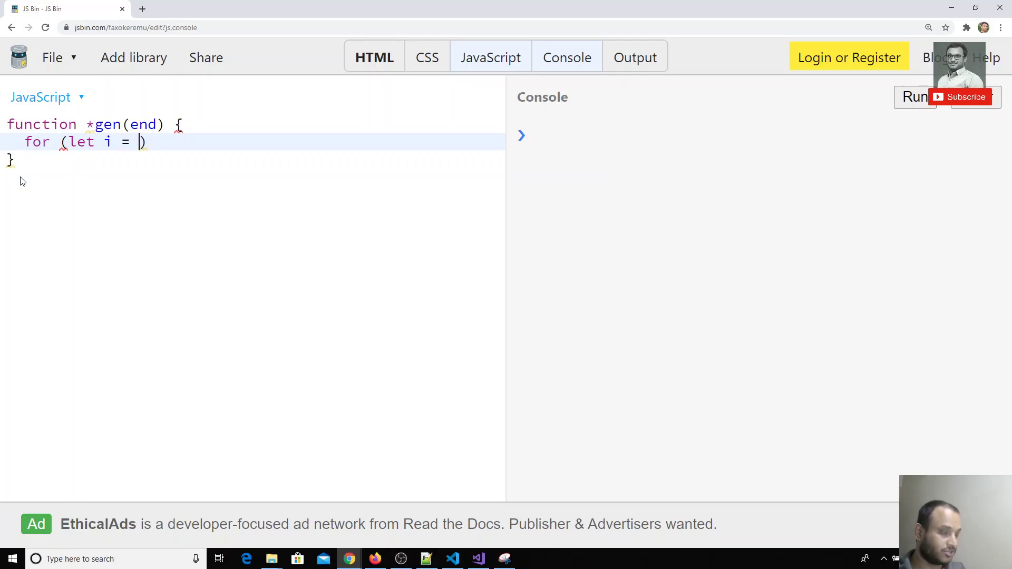
text(0; i< e)
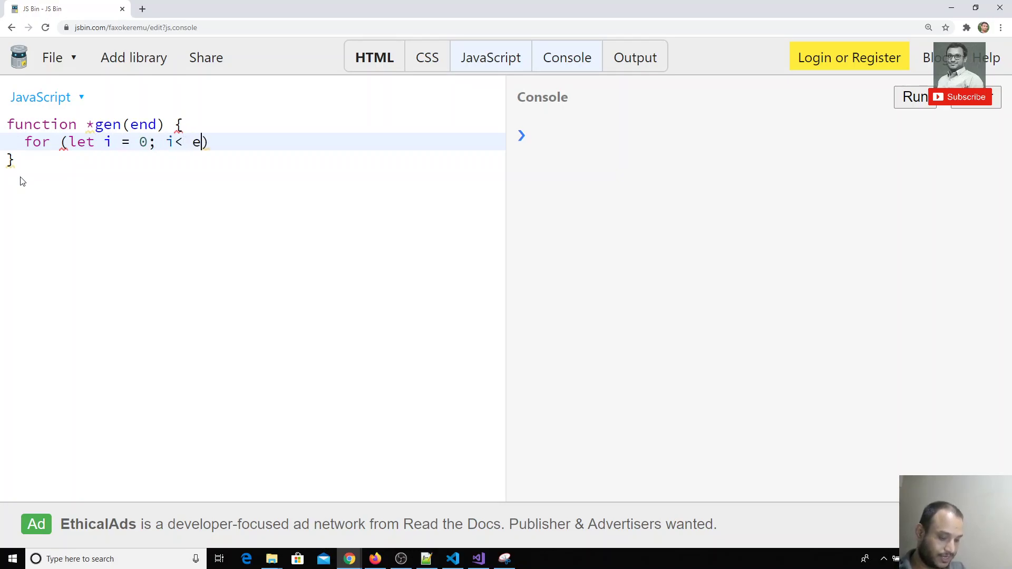
text(nd; i)
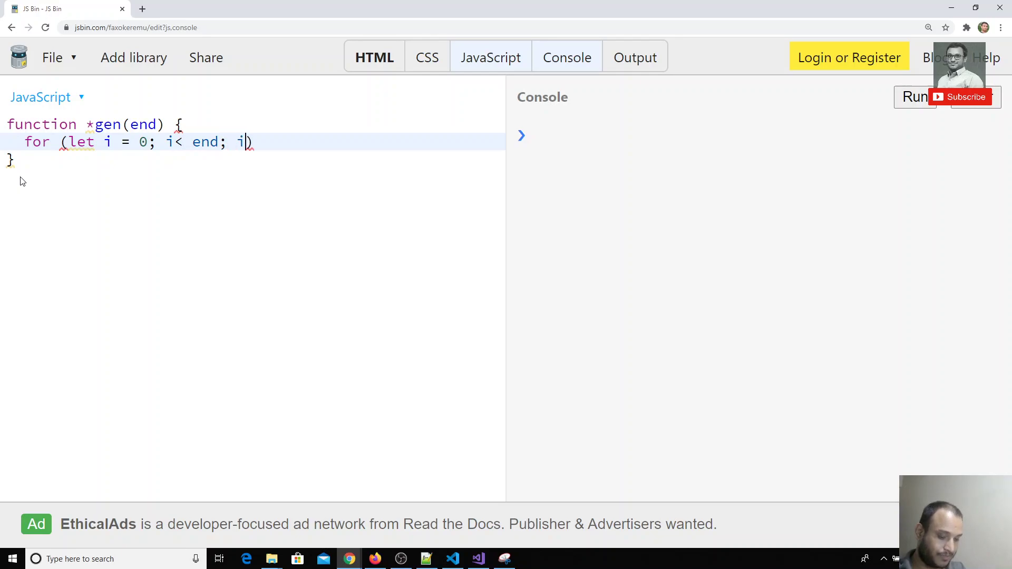
text(++)
text( {)
key(Return)
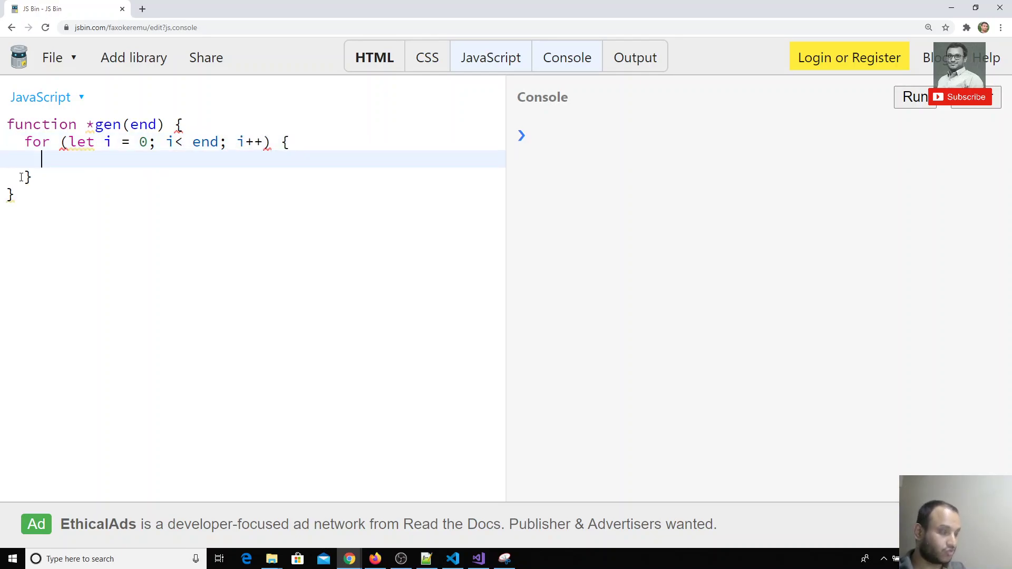
text(yield i;)
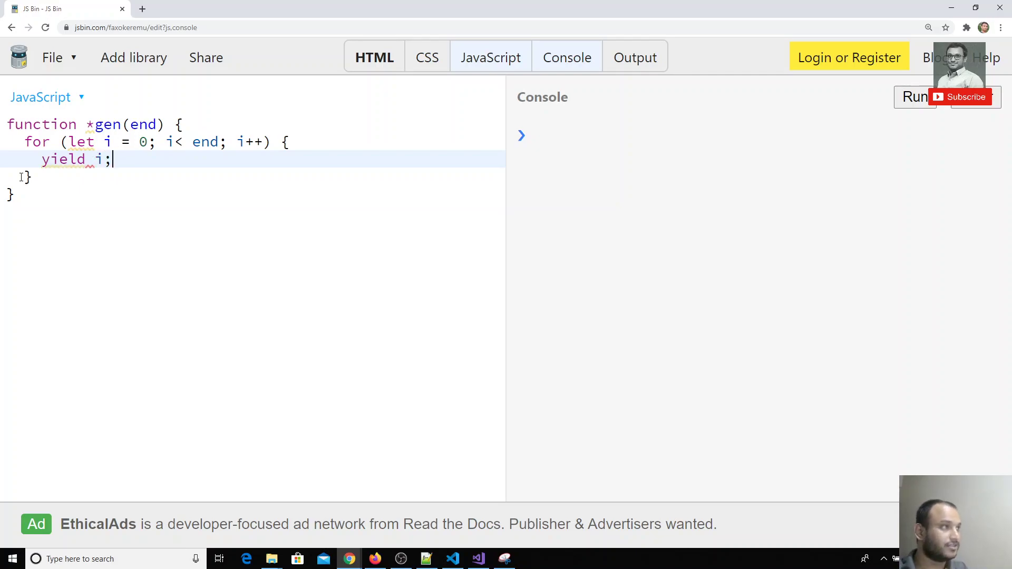
key(Up)
key(ctrl+End)
key(Return)
key(Return)
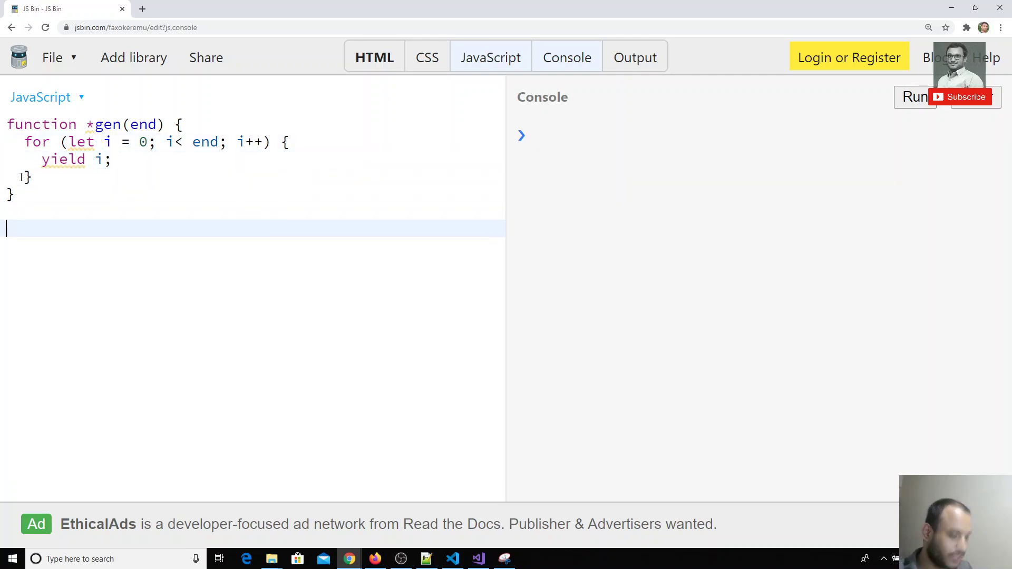
text(let it =)
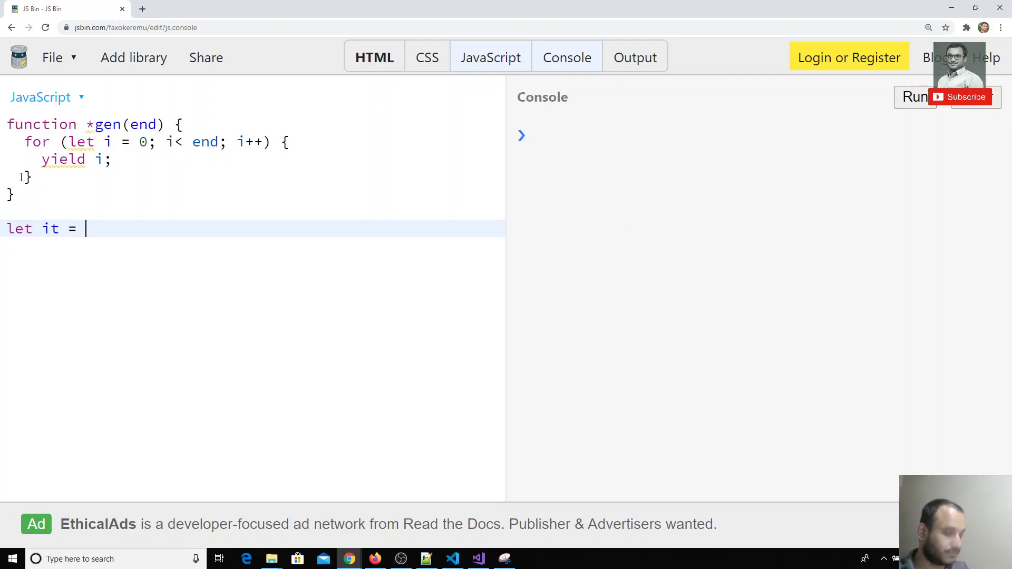
text(gen())
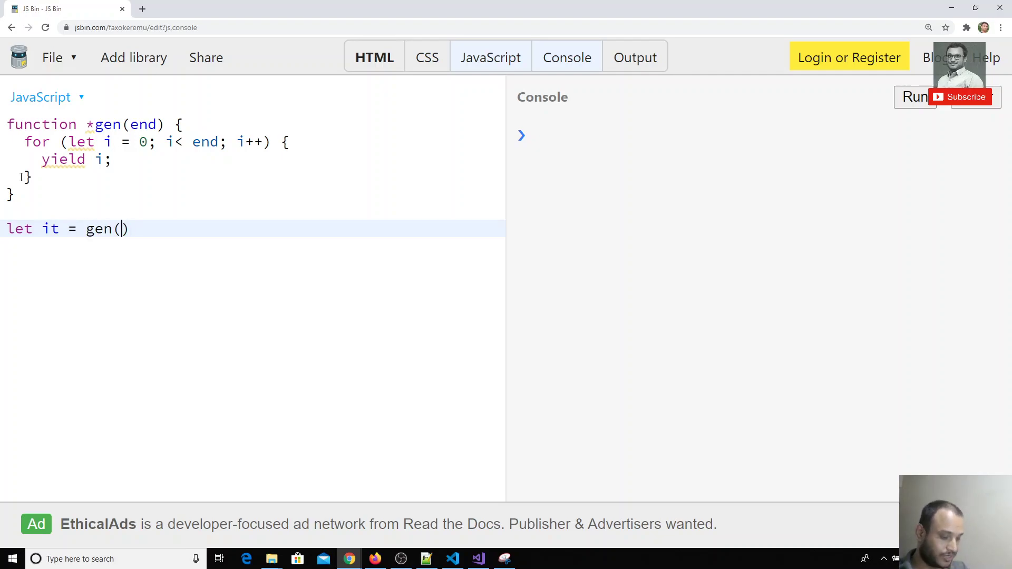
text(2)
Add let it = gen(2); and console.log(it.next()); below the generator function
key(Right)
text(;)
key(Return)
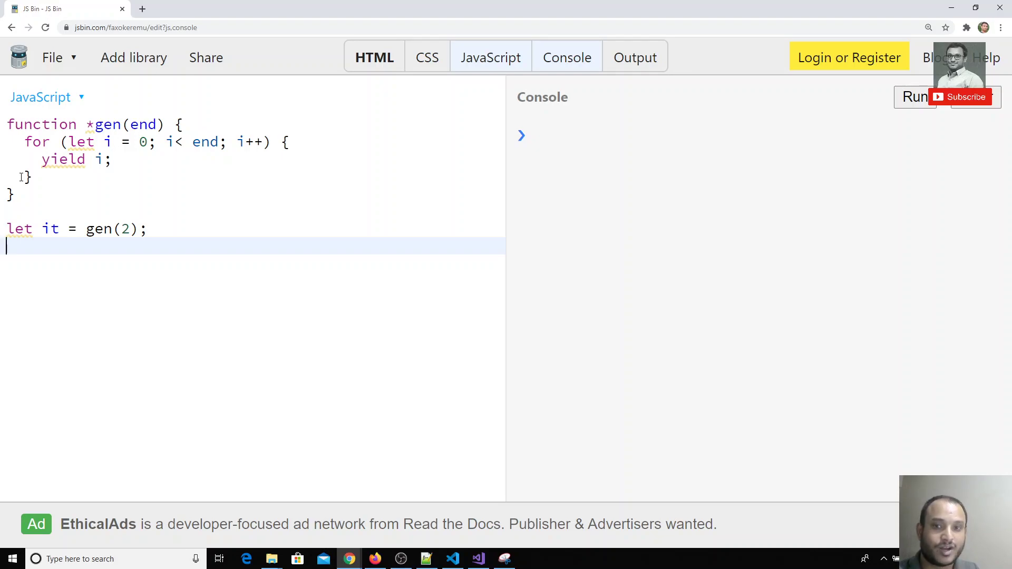
key(Return)
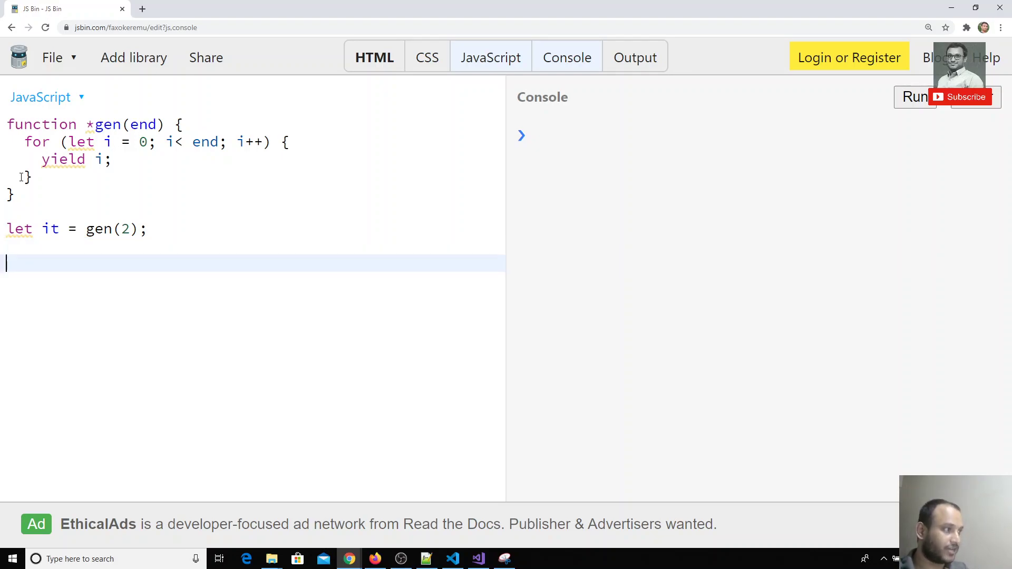
text(console.log())
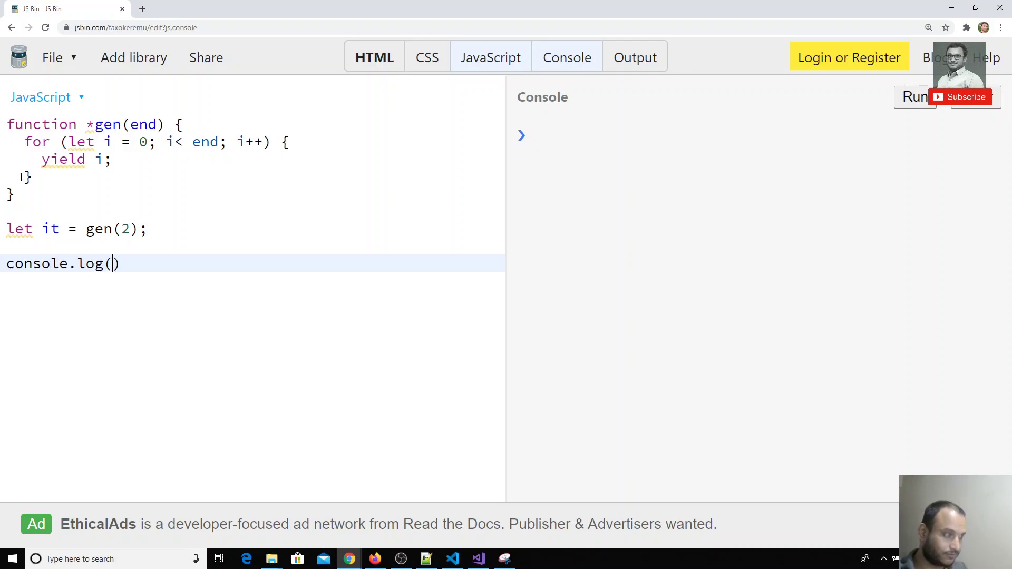
text(it)
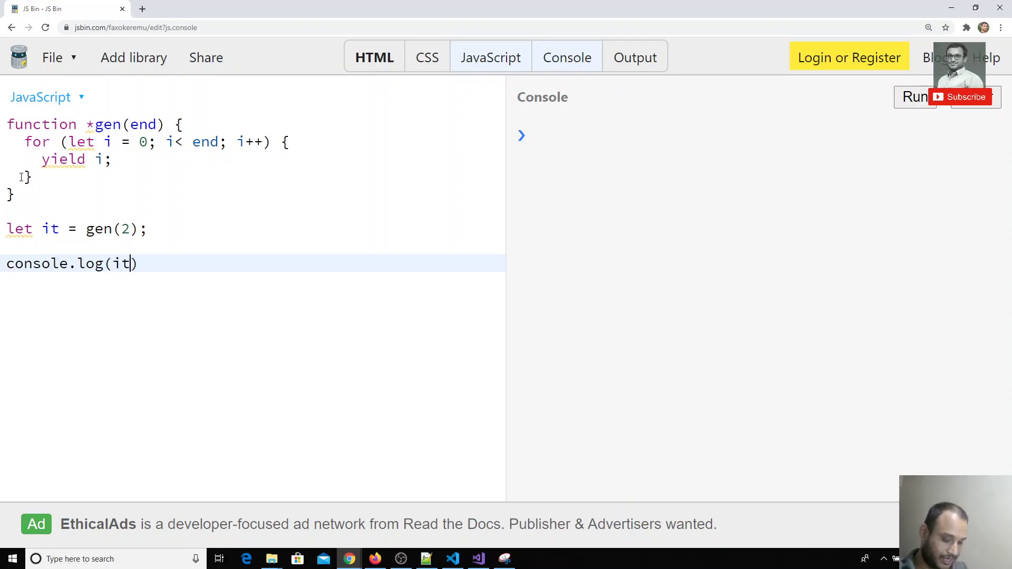
text(.net)
key(BackSpace)
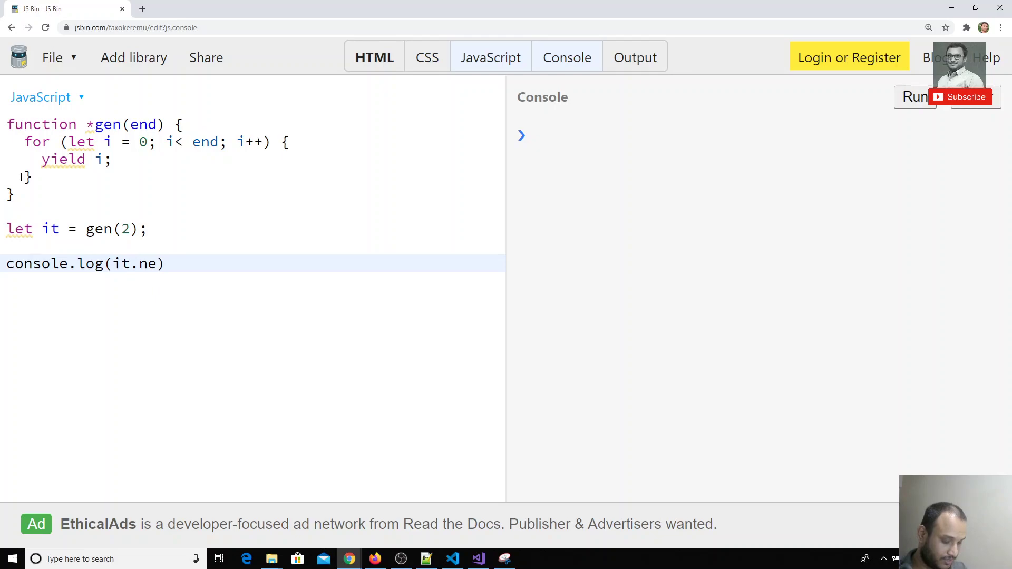
text(xt())
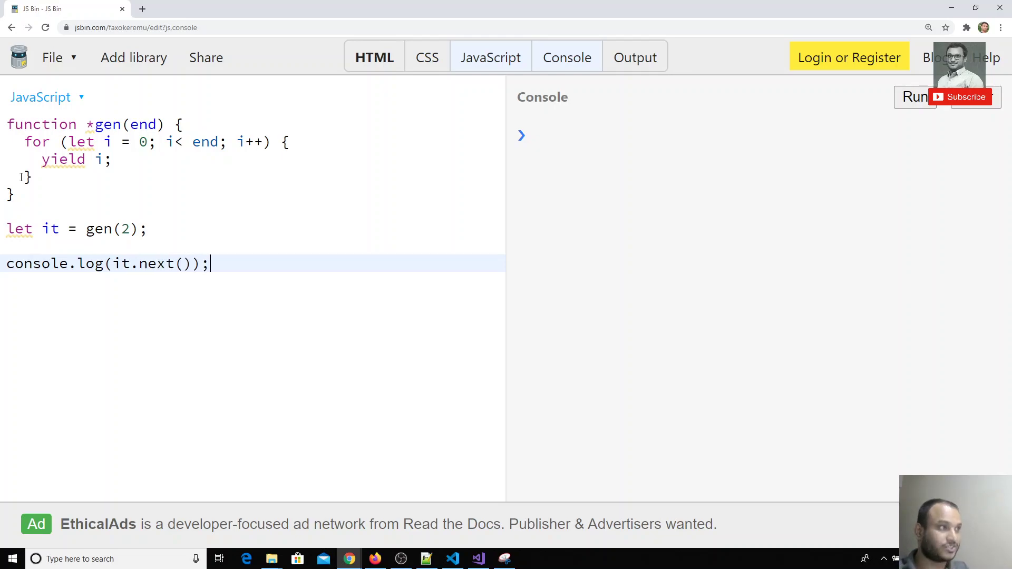
Run to see value 0, then duplicate the log line so a second result shows value 1
click(913, 96)
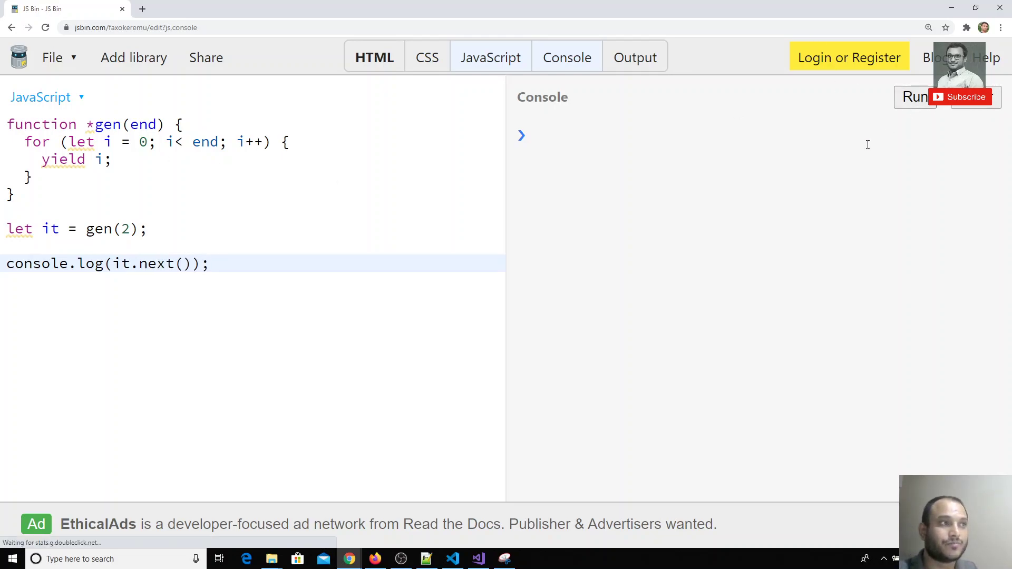
drag(551, 150, 623, 173)
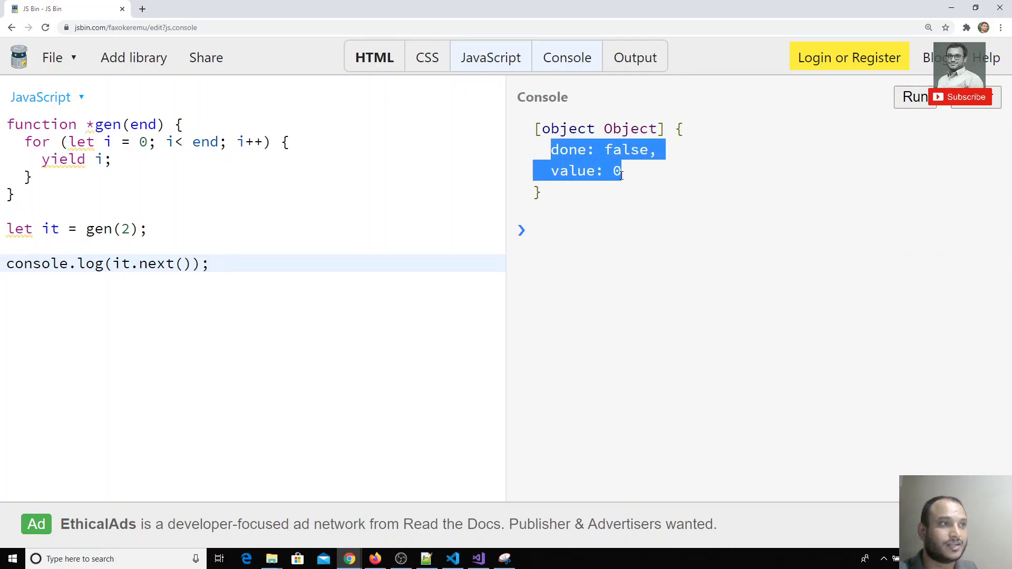
click(198, 288)
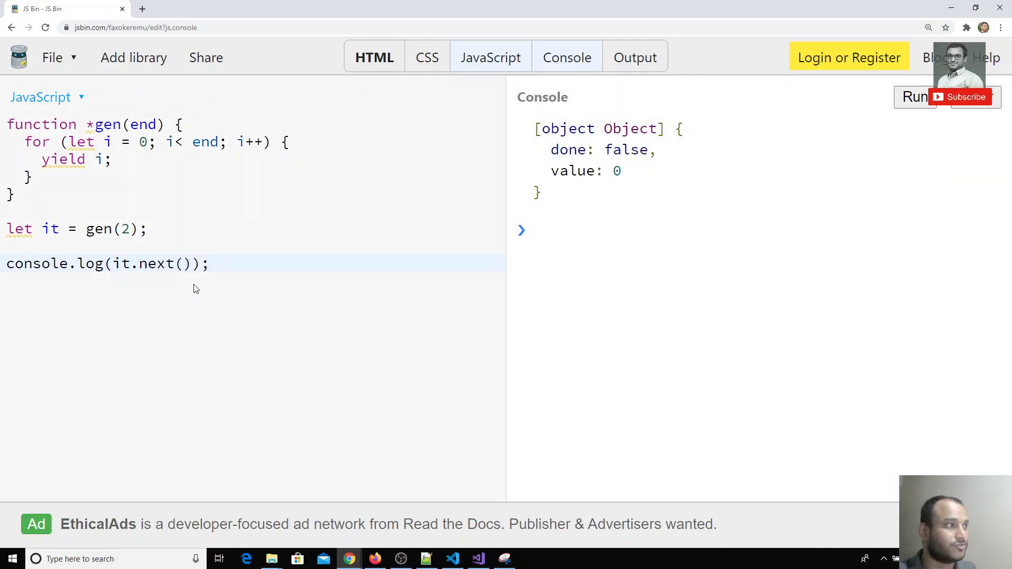
drag(209, 263, 2, 273)
click(212, 263)
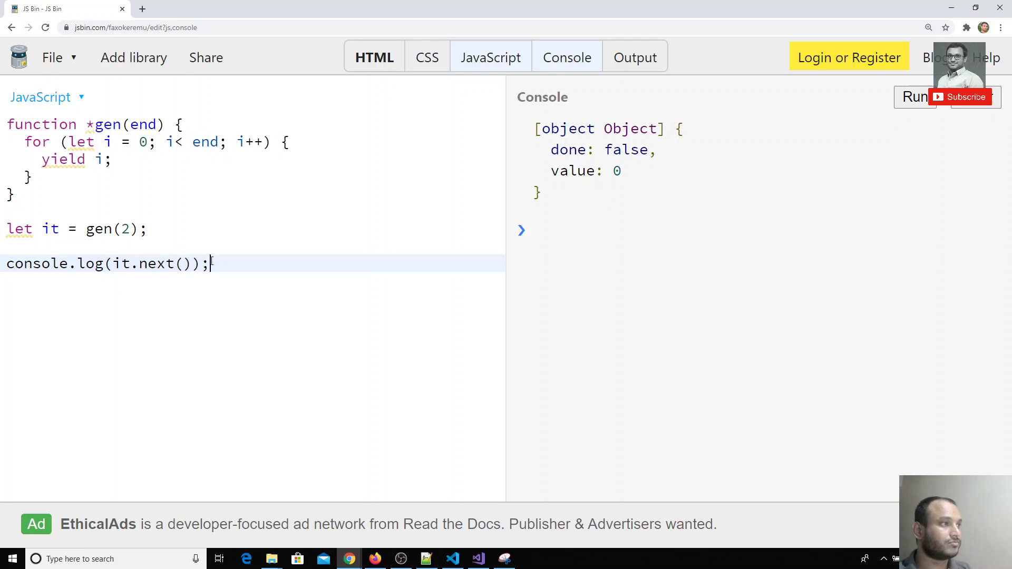
key(Return)
text(console.log(it.next());)
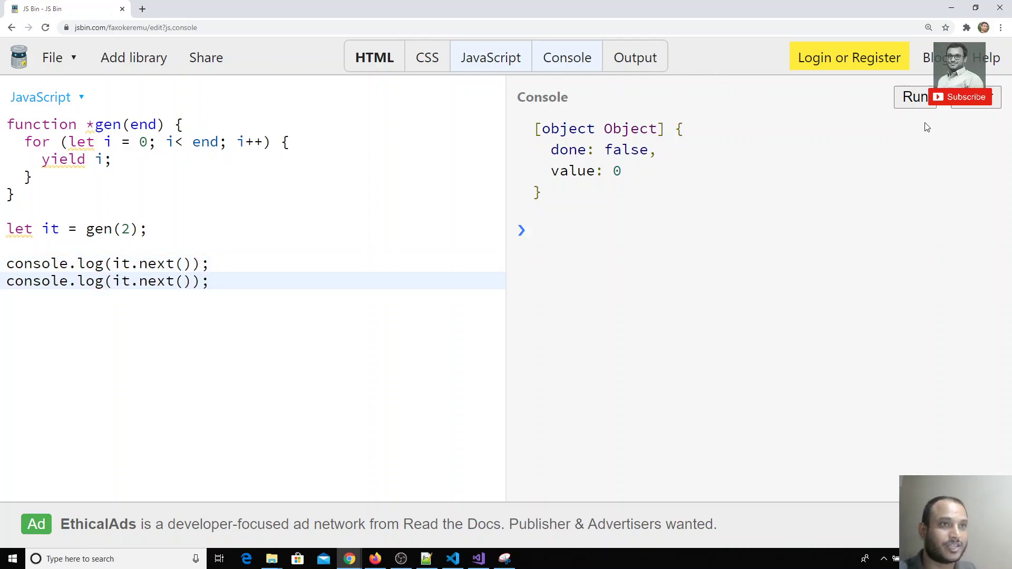
click(976, 97)
click(914, 96)
drag(568, 245, 643, 276)
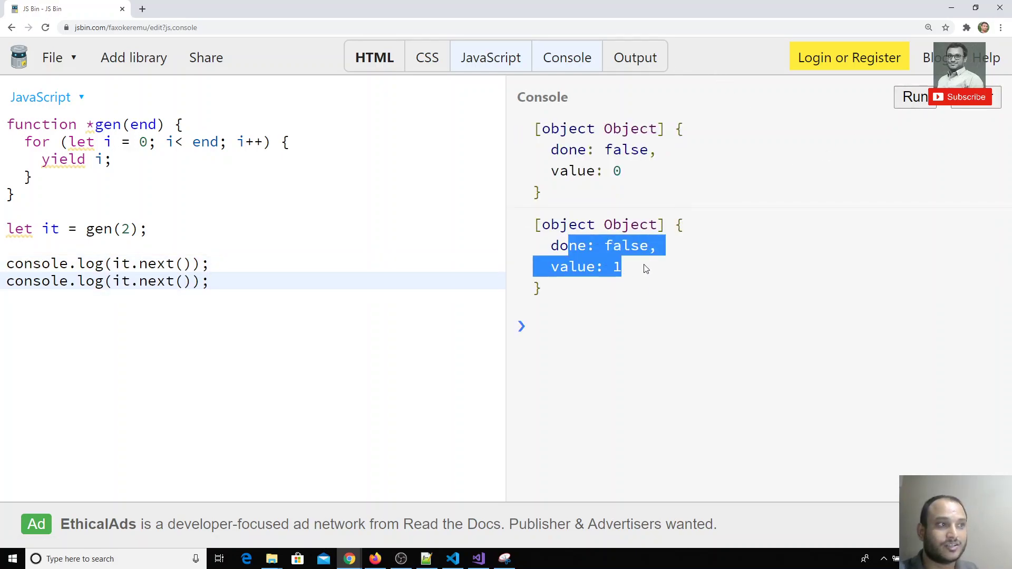
Paste a third it.next() log and run it, highlighting the done: true, value: undefined result
click(220, 268)
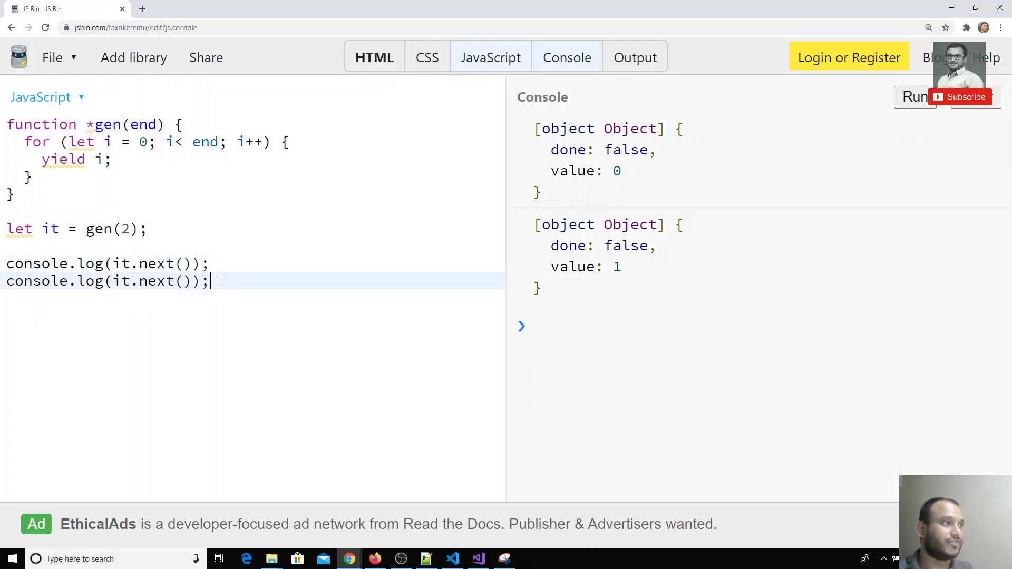
key(Return)
text(console.log(it.next());)
click(914, 97)
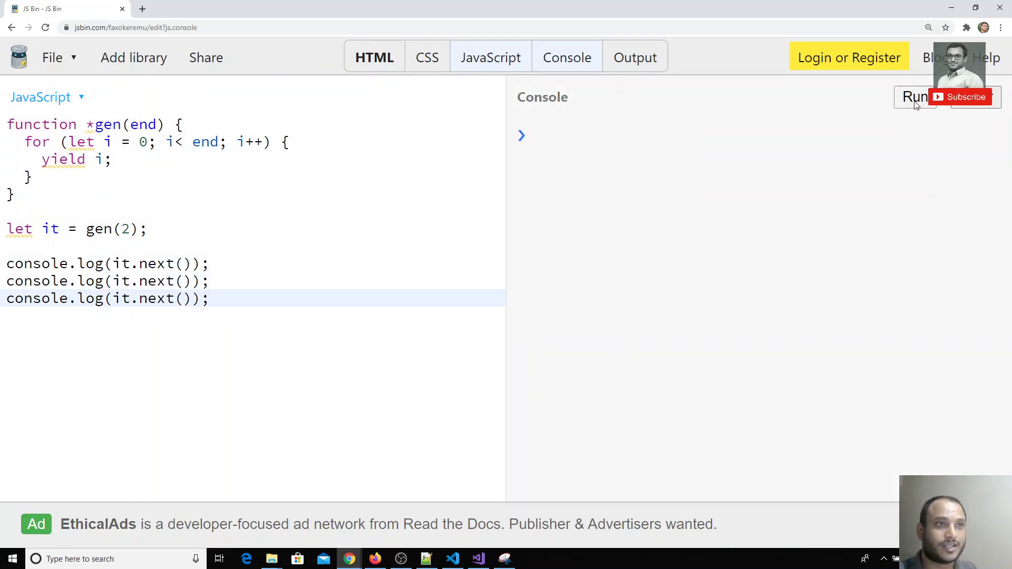
drag(584, 335, 717, 381)
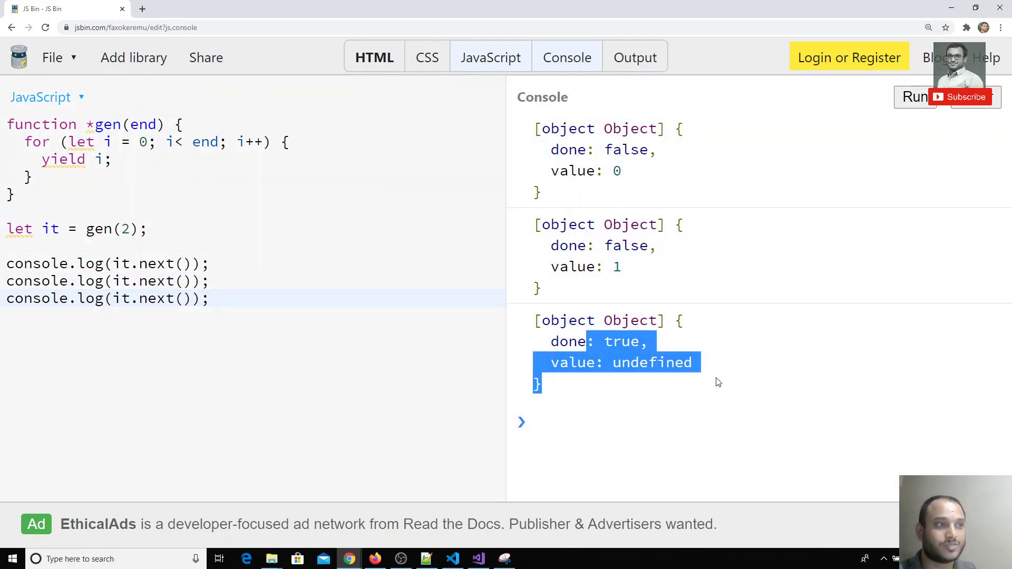
click(717, 382)
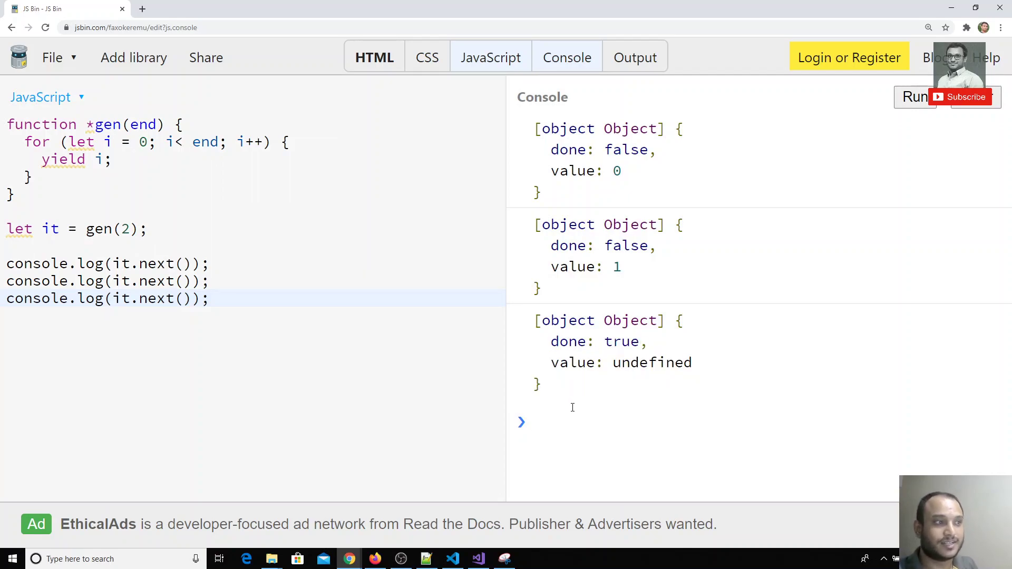
key(ctrl+a)
click(398, 383)
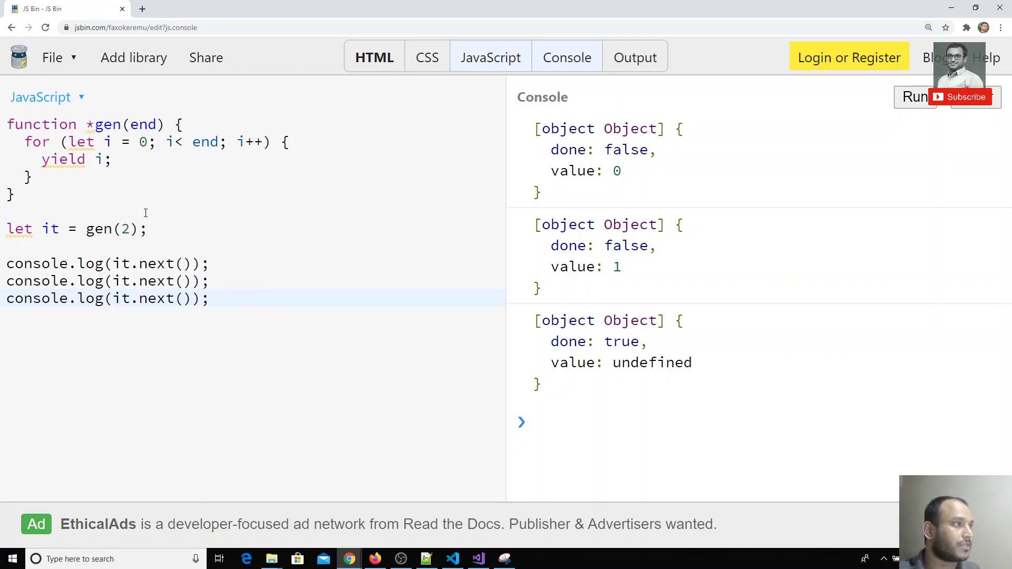
Change gen(2) to gen(3) and rerun, showing values 0, 1 and 2
click(133, 229)
key(BackSpace)
text(3)
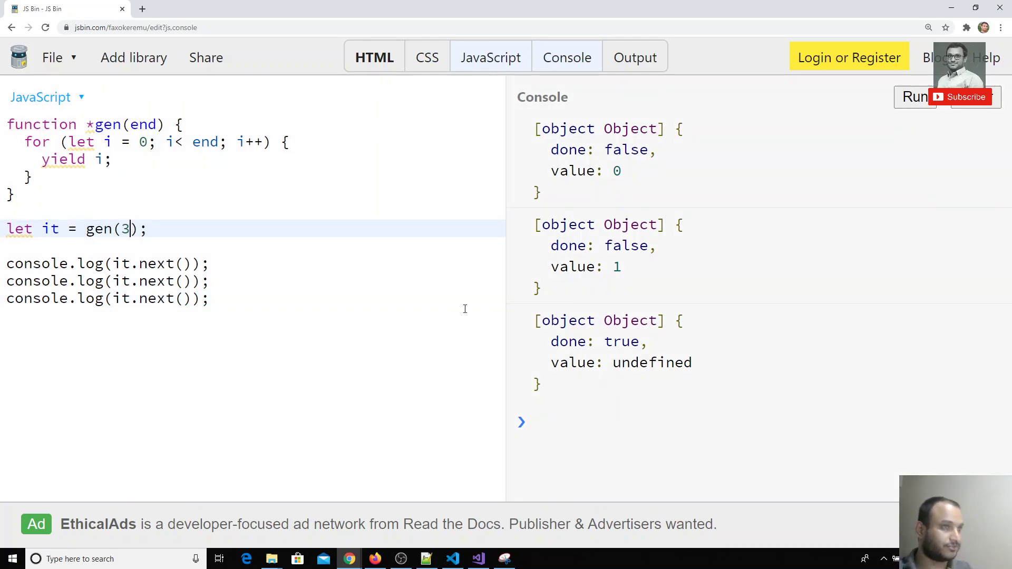
click(914, 97)
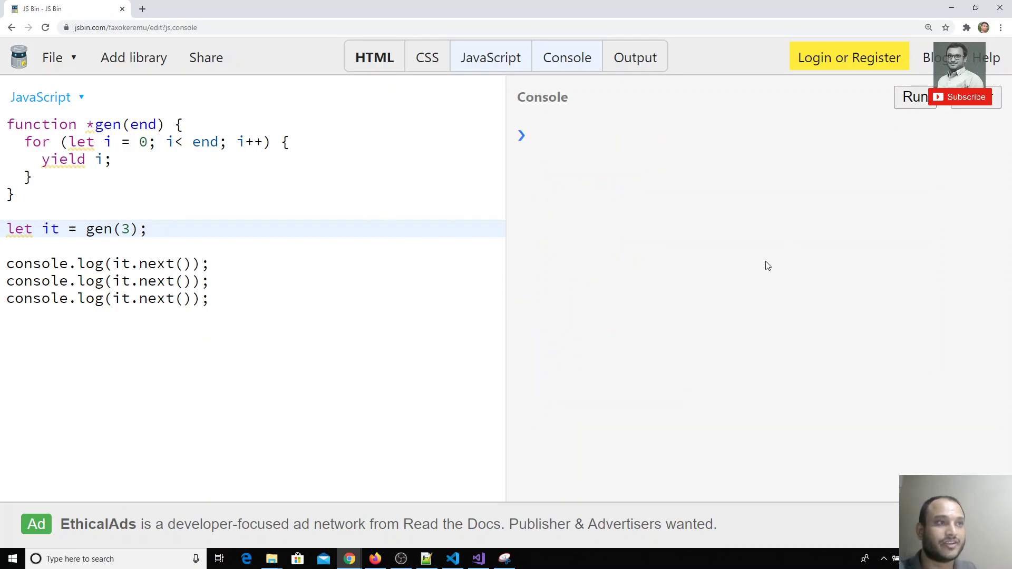
double_click(615, 170)
double_click(617, 266)
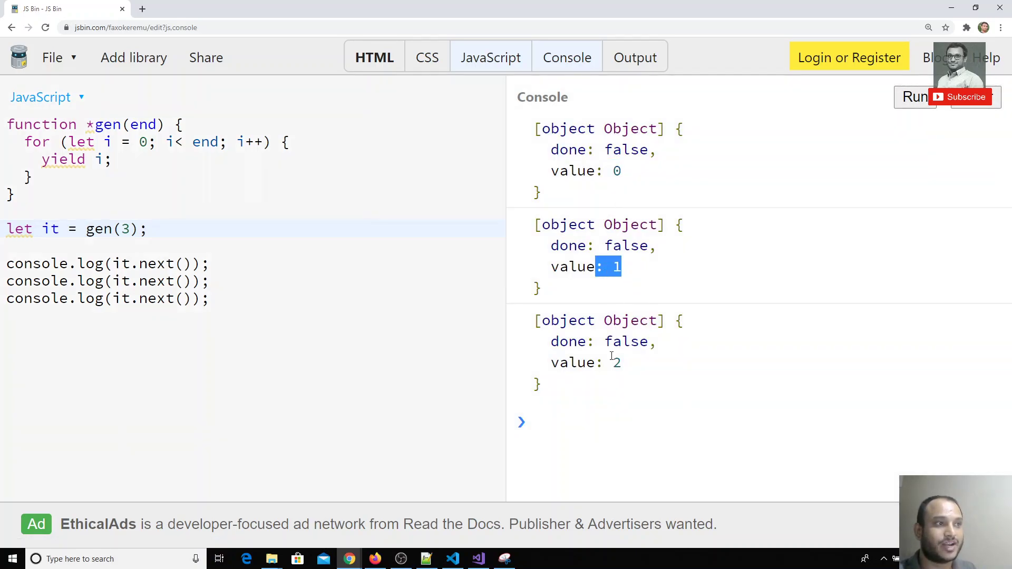
double_click(617, 362)
double_click(625, 341)
Add a fourth console.log(it.next()) line, rerun, and select next on the second log
click(229, 301)
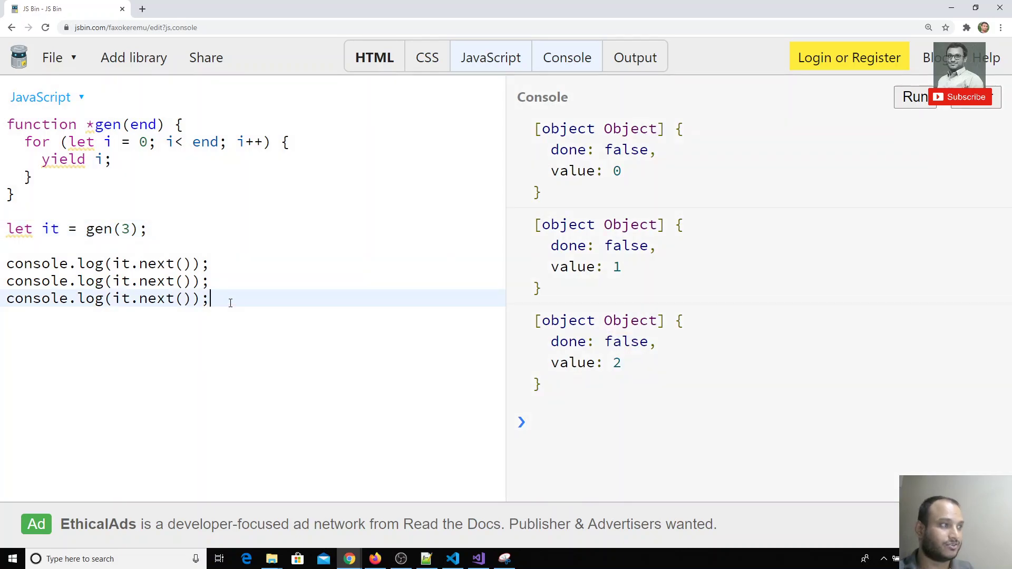
key(Return)
text(console.log(it.next());)
click(918, 97)
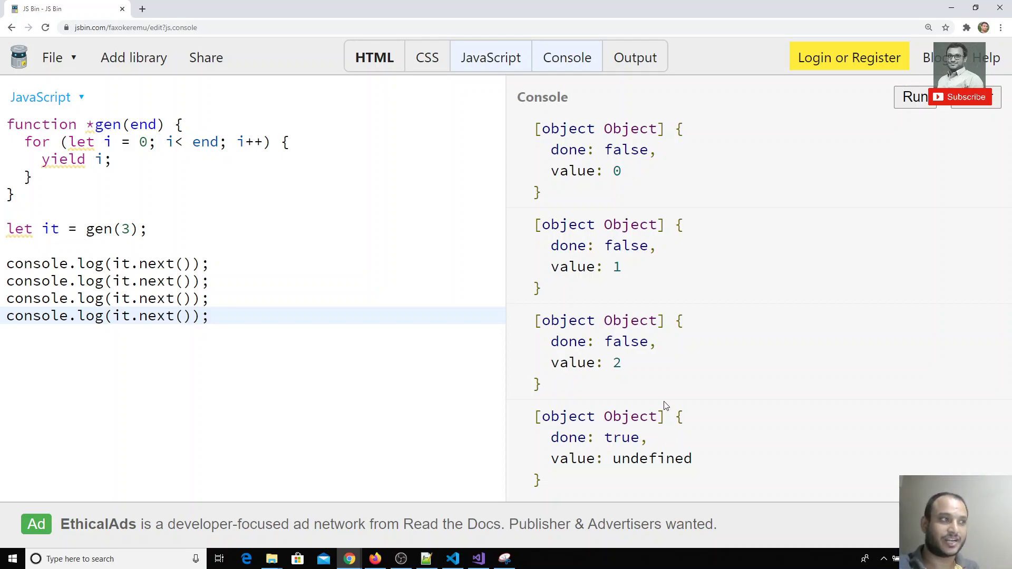
double_click(153, 285)
text(throw)
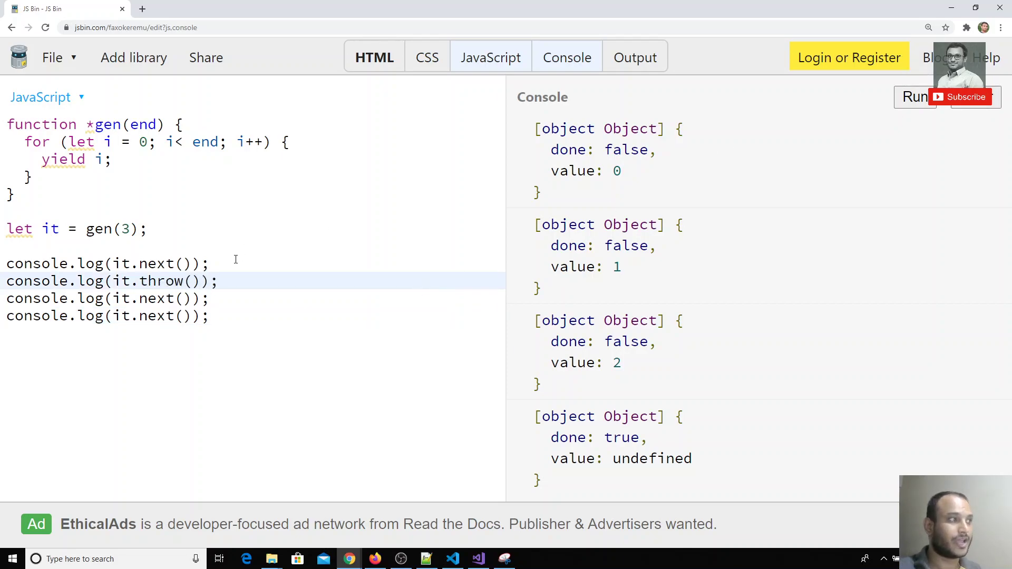
Change the second call to it.throw('error occured') and run it, revealing the error output
key(Right)
text(')
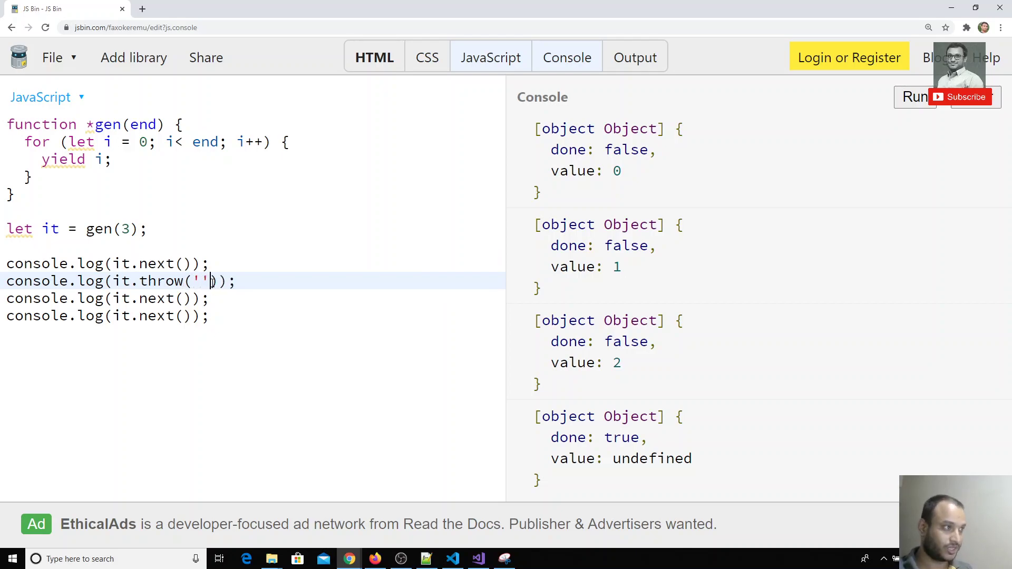
text(error )
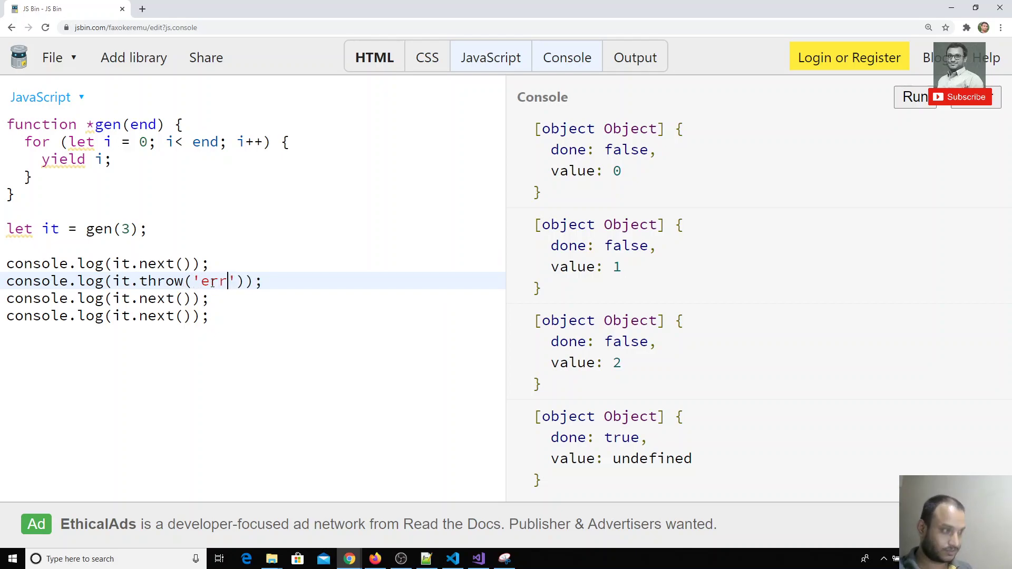
text(occured)
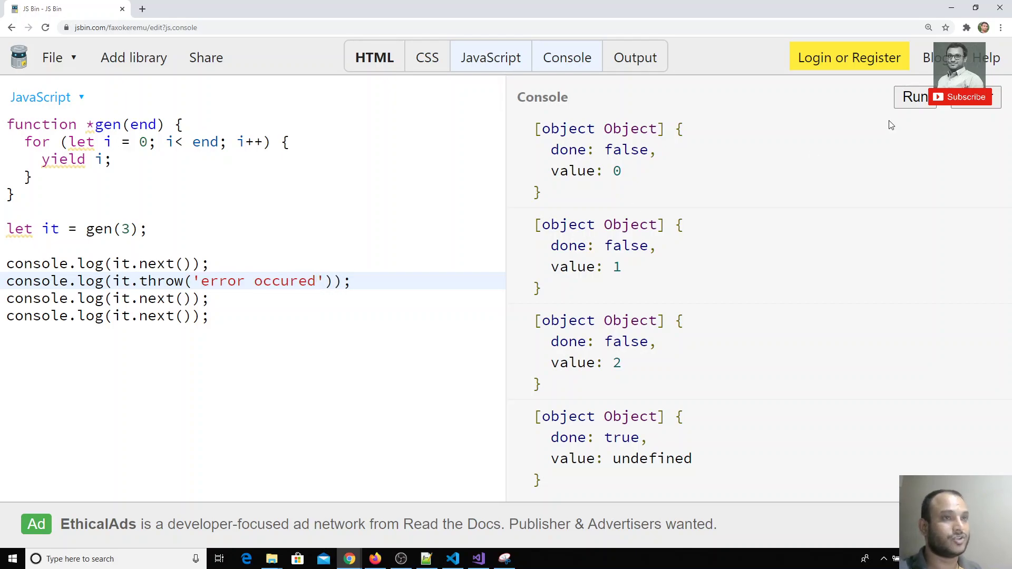
click(914, 97)
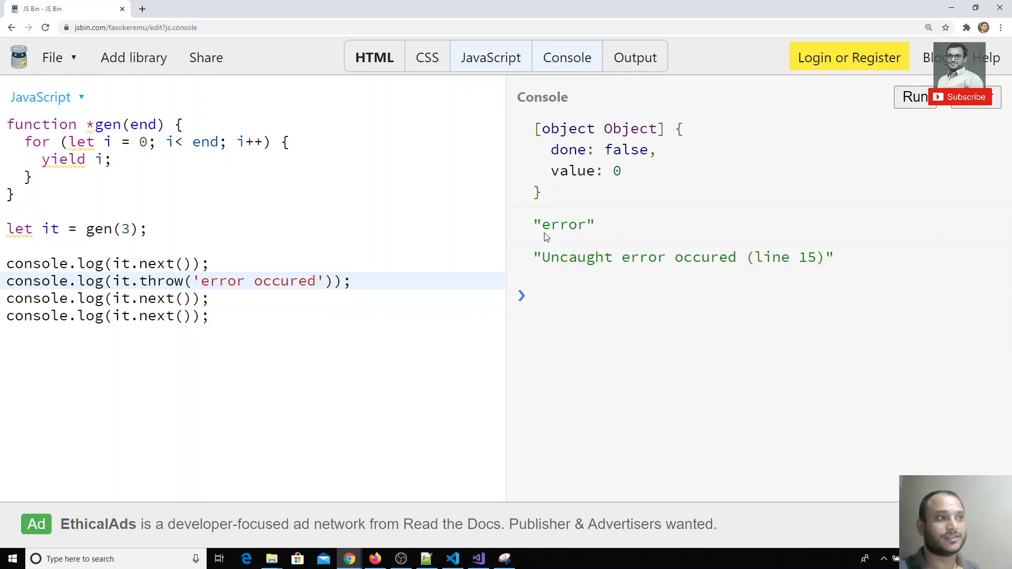
drag(544, 229, 649, 257)
click(601, 273)
drag(551, 258, 803, 252)
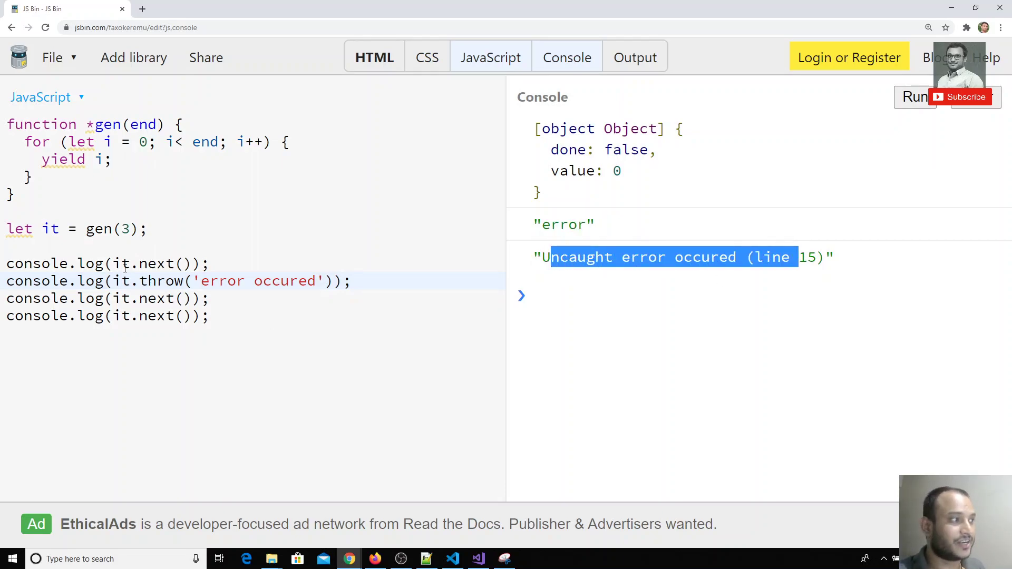
Highlight the 'Uncaught error occured (line 15)' message and the it.throw( call in the code
click(703, 292)
drag(535, 255, 852, 279)
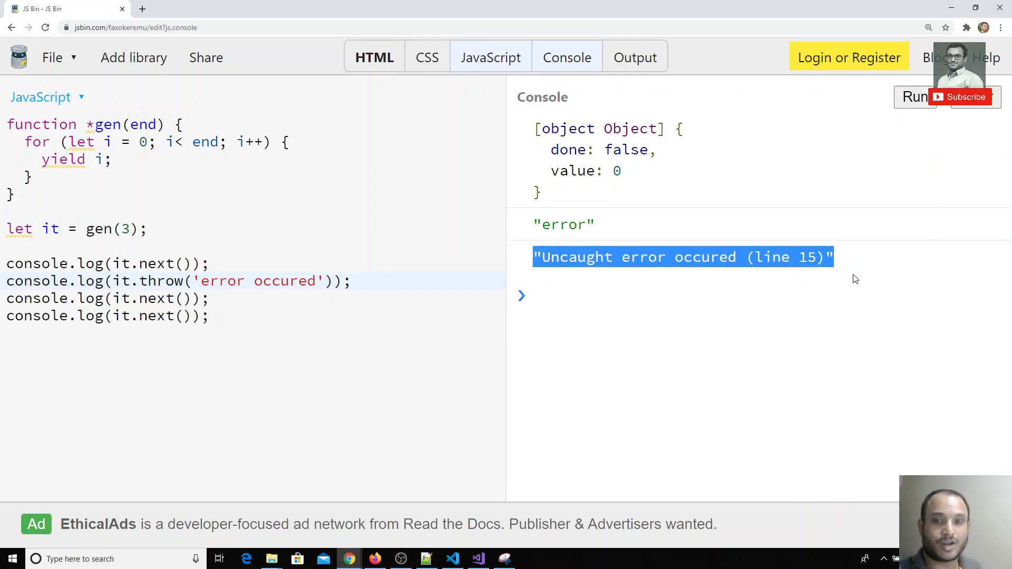
click(853, 278)
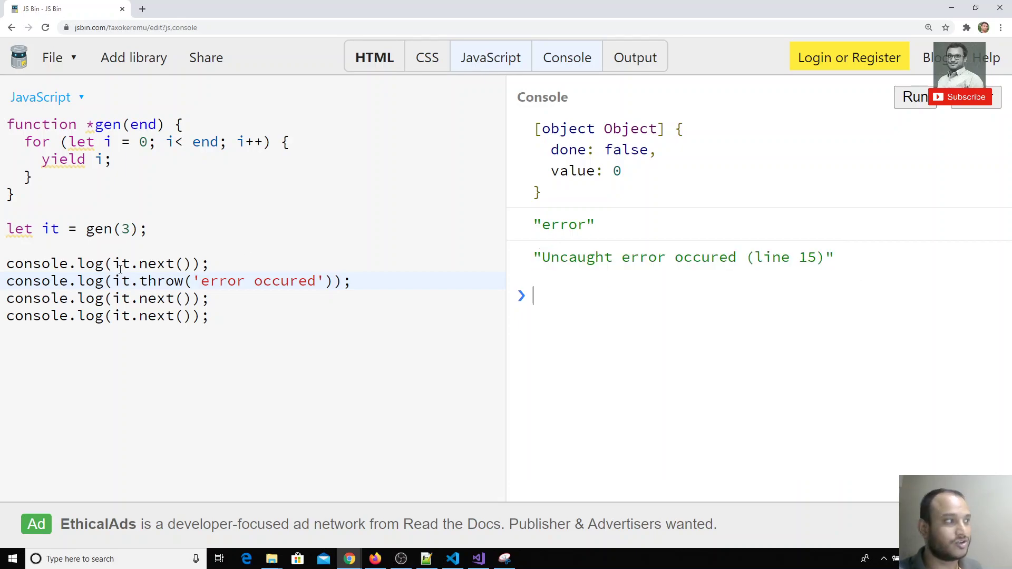
mouse_move(116, 281)
mouse_down()
mouse_move(195, 280)
mouse_move(203, 298)
mouse_up()
click(208, 315)
click(288, 354)
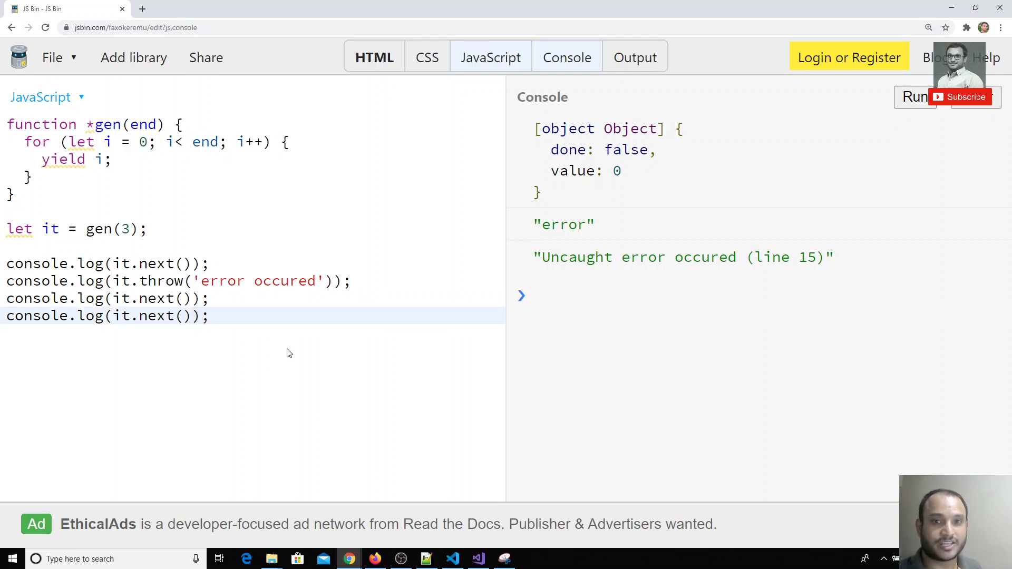
Wrap yield i in a try block inside the for loop
click(296, 141)
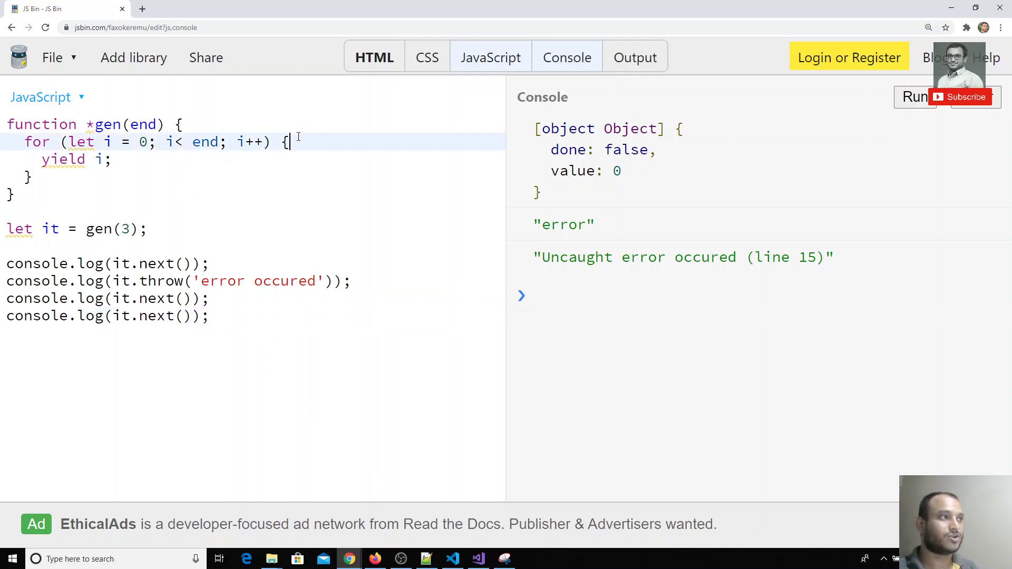
key(Return)
text(try )
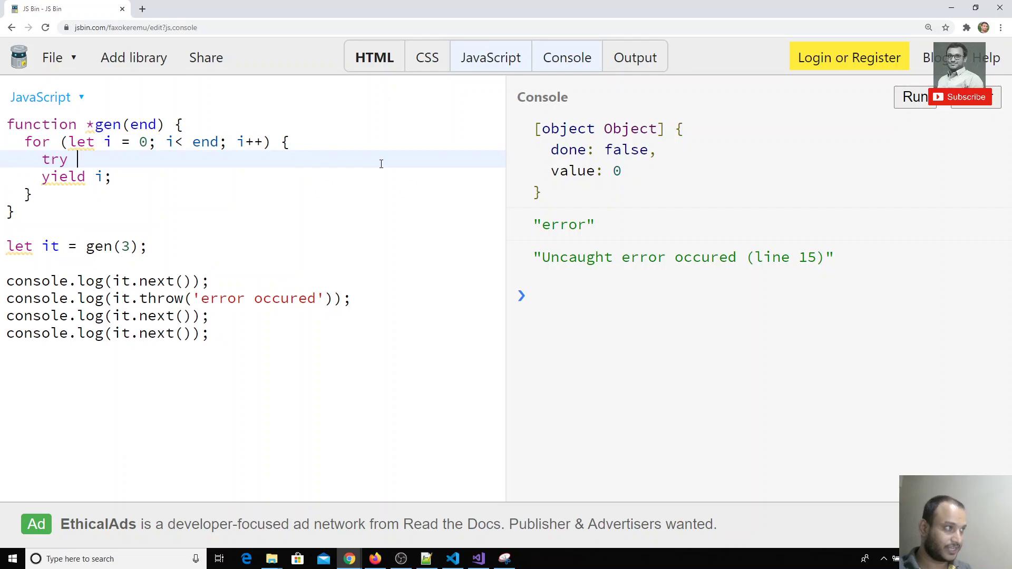
text({)
key(Delete)
key(Down)
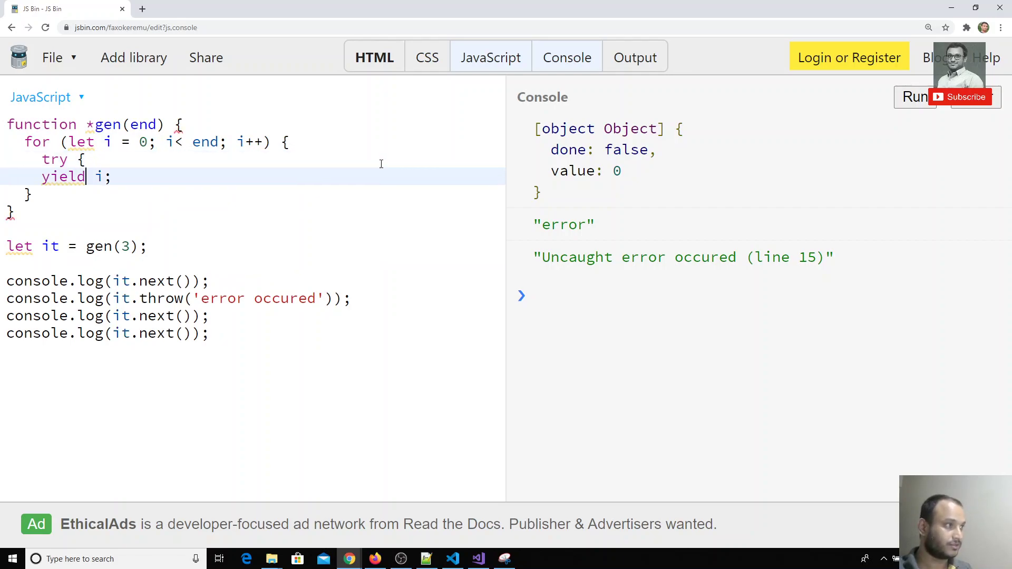
key(Return)
text(})
key(Up)
key(Home)
key(Tab)
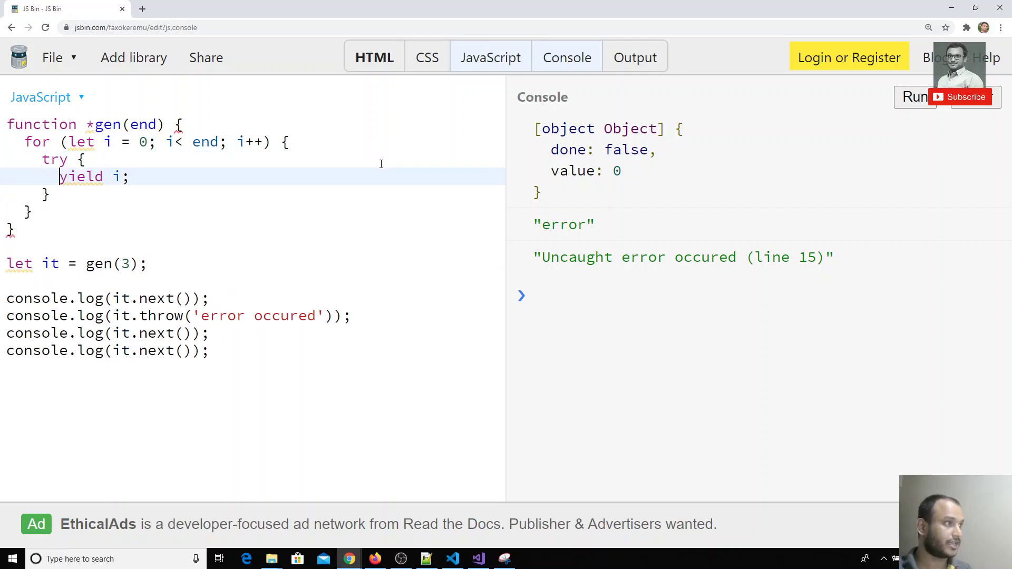
key(Down)
key(End)
text(ca)
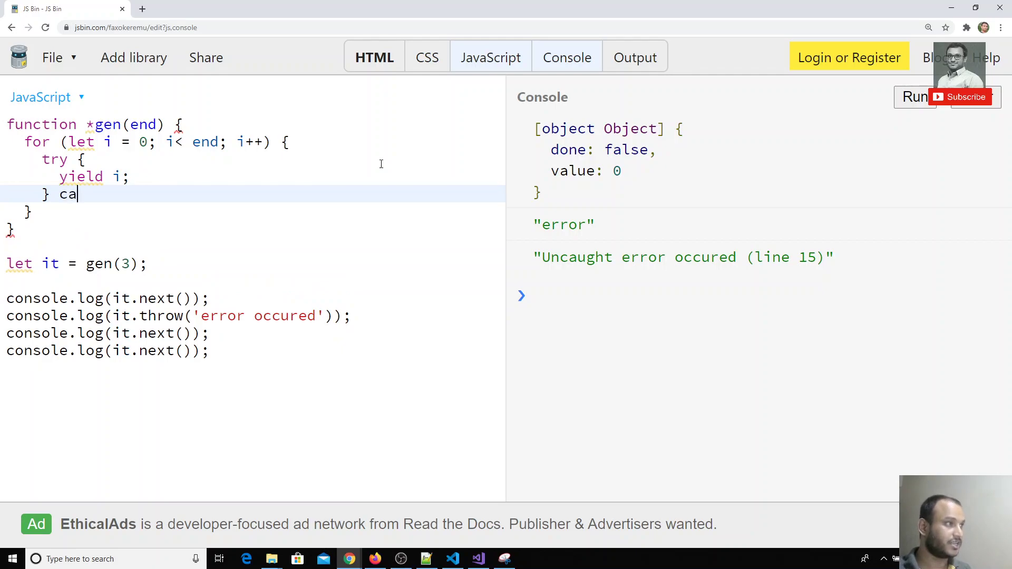
text(tch(e) )
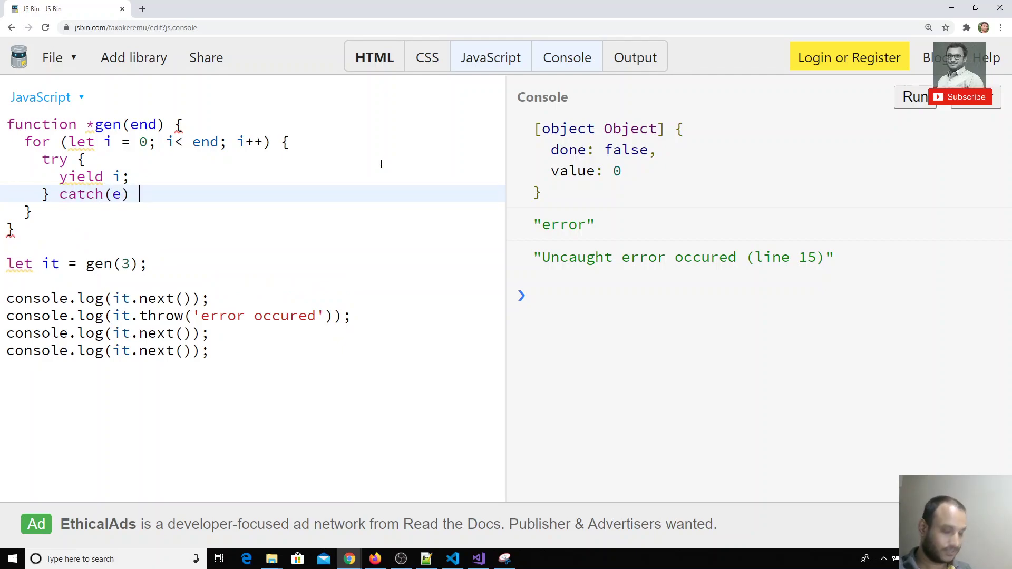
text({)
Add catch(e) { console.log(e); } after the try and rerun, showing 'error occured'
key(Return)
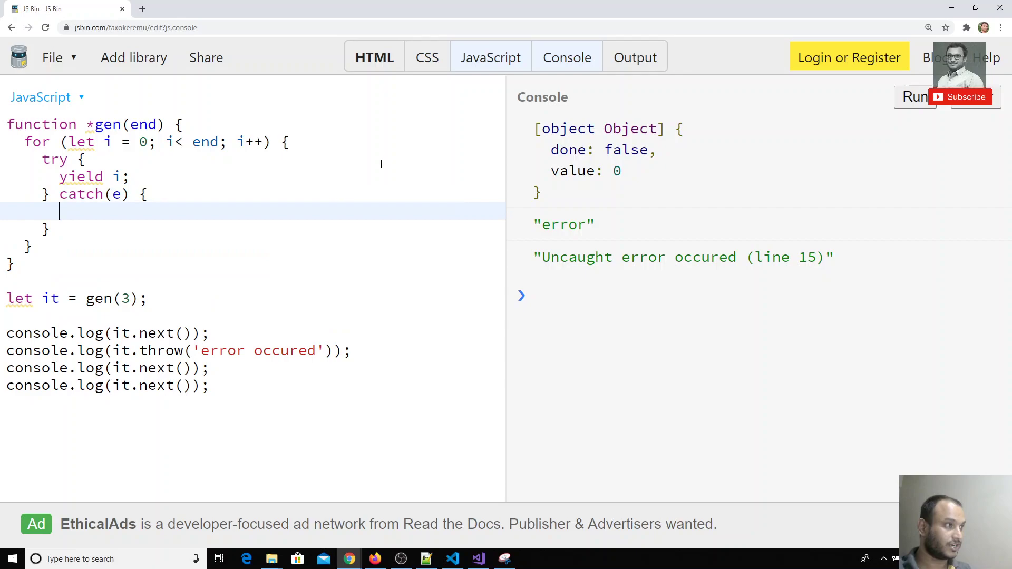
text(console.log()
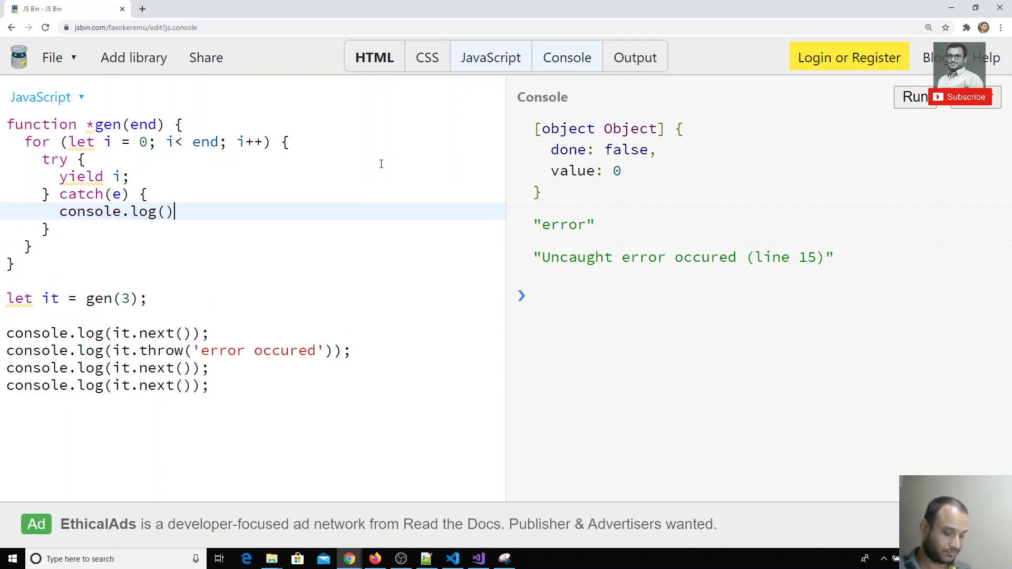
text(error)
key(BackSpace)
key(BackSpace)
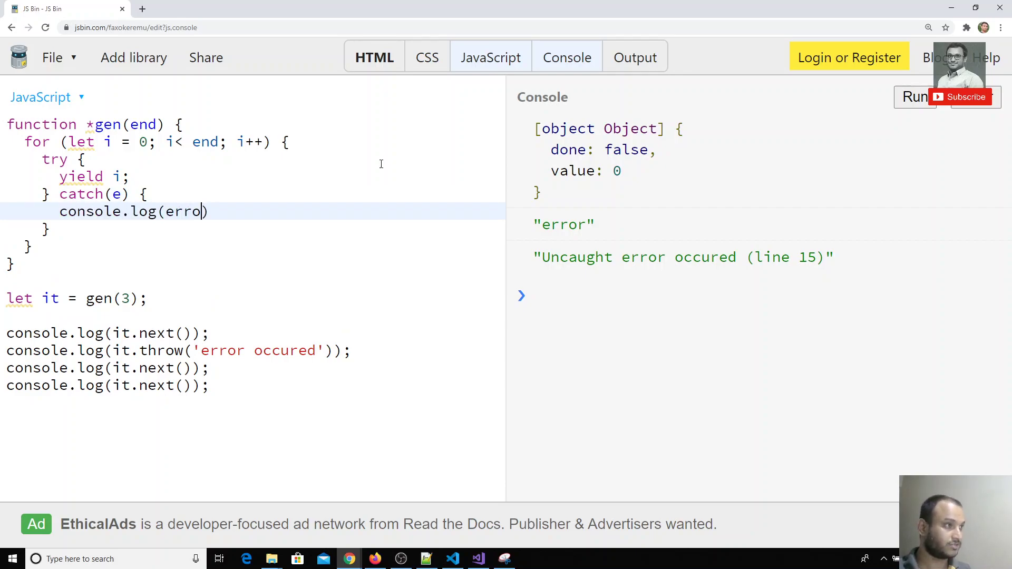
key(BackSpace)
key(BackSpace)
key(BackSpace)
text();)
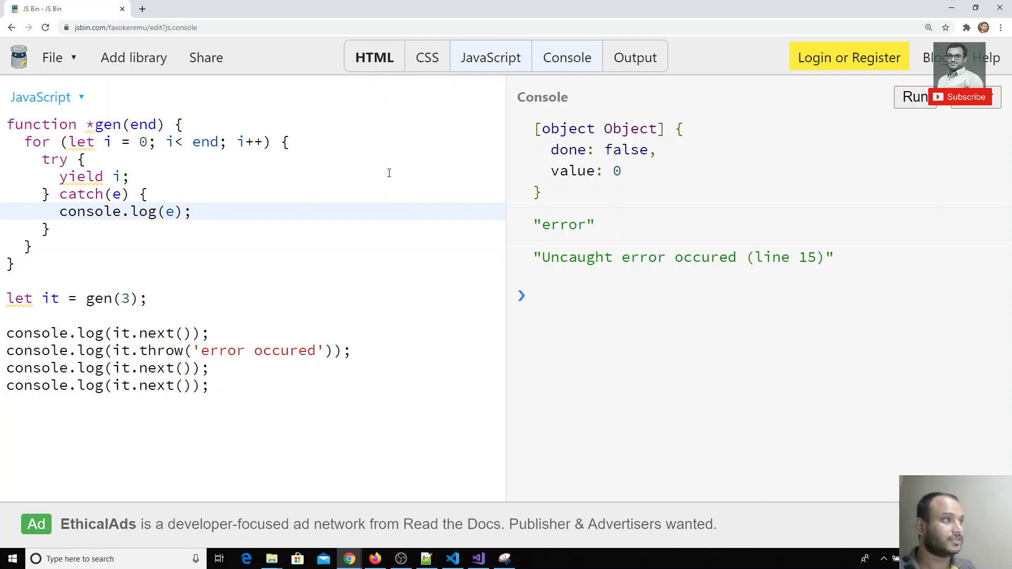
click(916, 97)
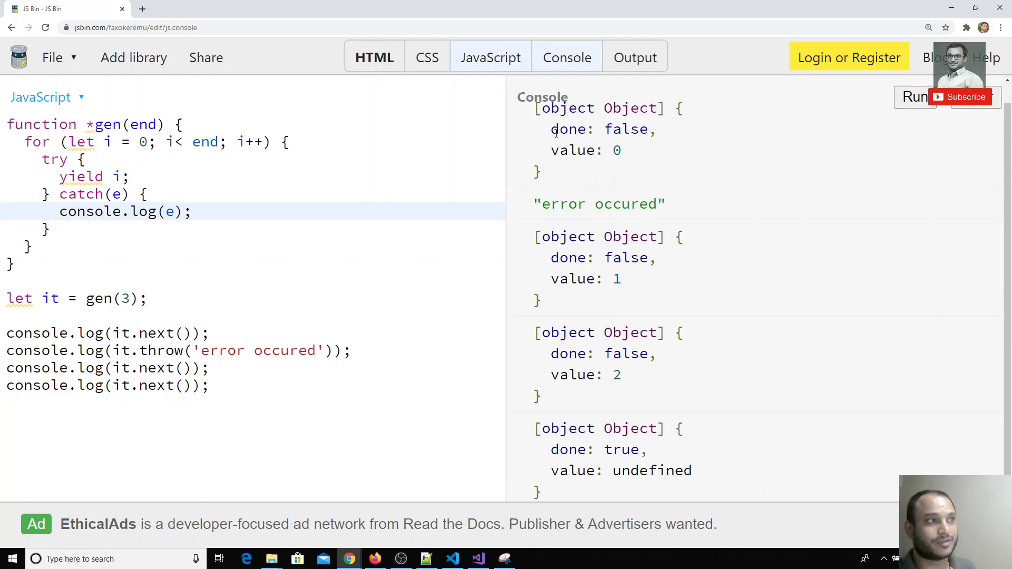
drag(540, 104, 598, 166)
click(540, 205)
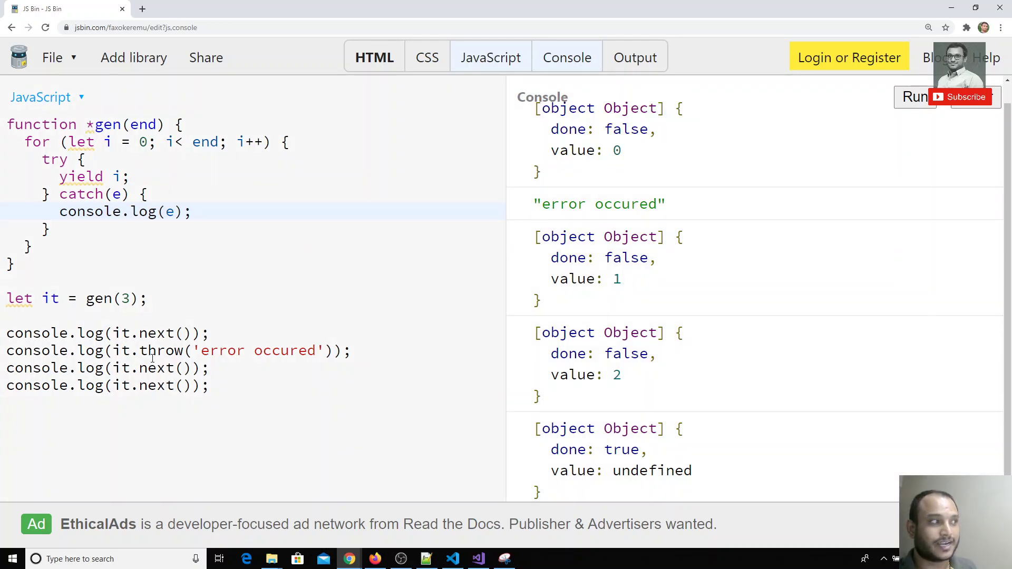
drag(113, 350, 327, 350)
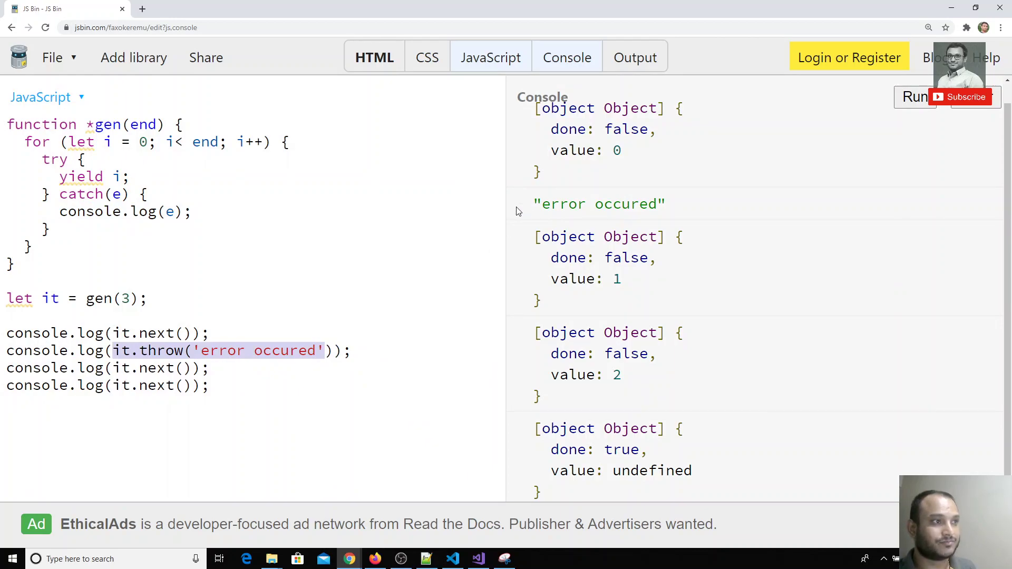
drag(542, 205, 666, 204)
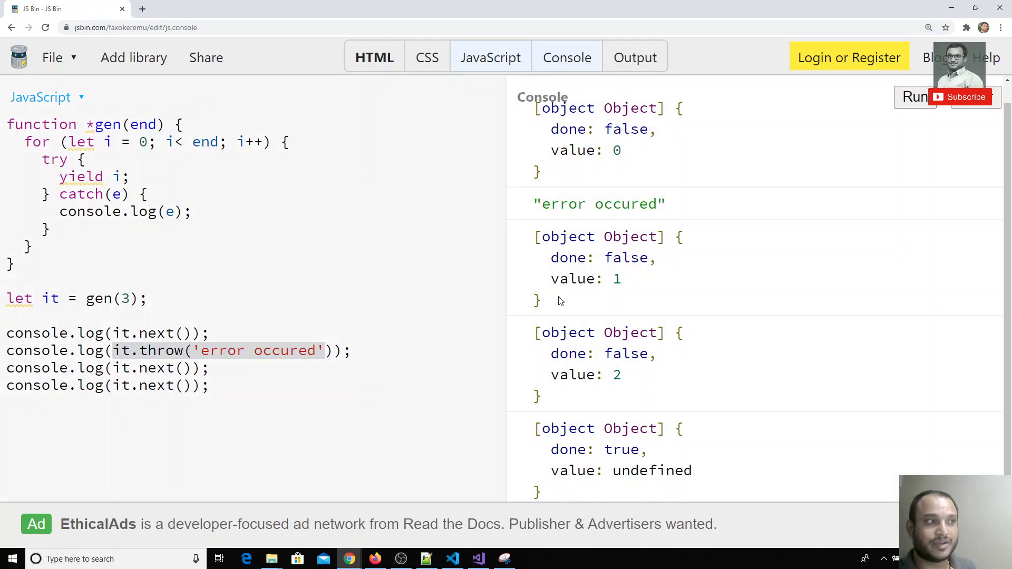
drag(541, 300, 531, 242)
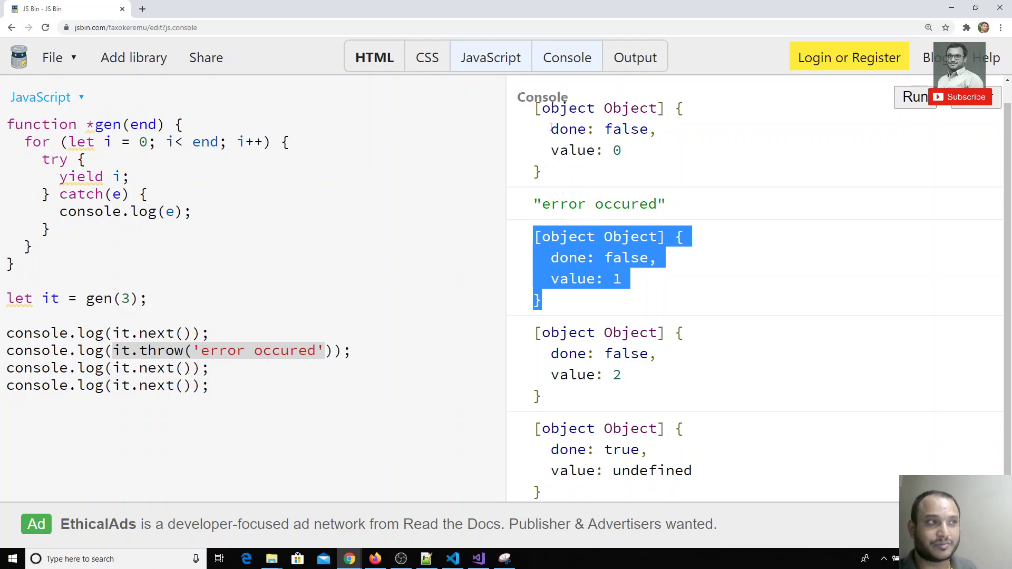
mouse_move(541, 170)
mouse_down()
mouse_move(519, 129)
mouse_move(546, 150)
mouse_up()
drag(534, 204, 653, 208)
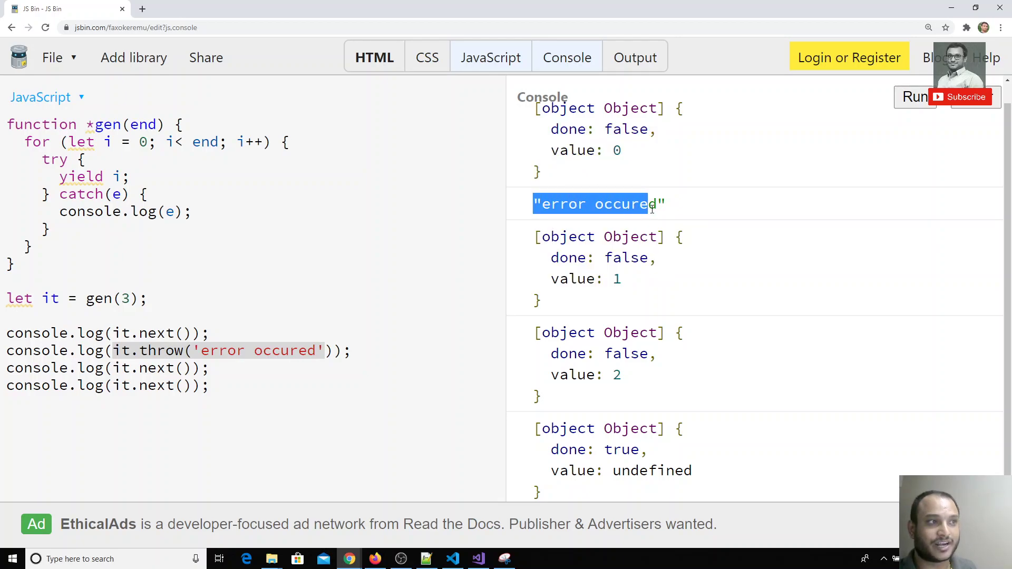
drag(542, 301, 519, 231)
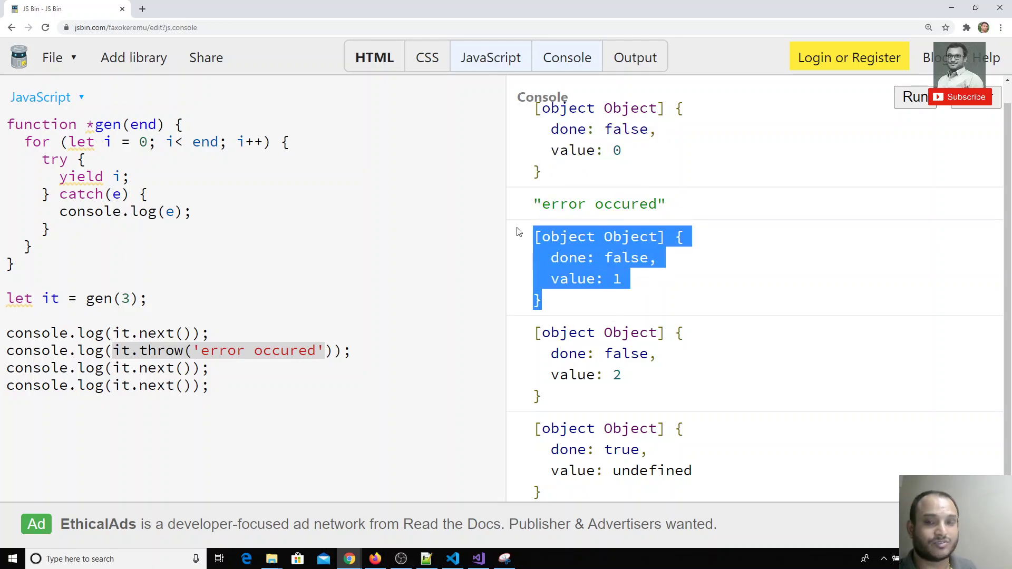
drag(543, 396, 533, 333)
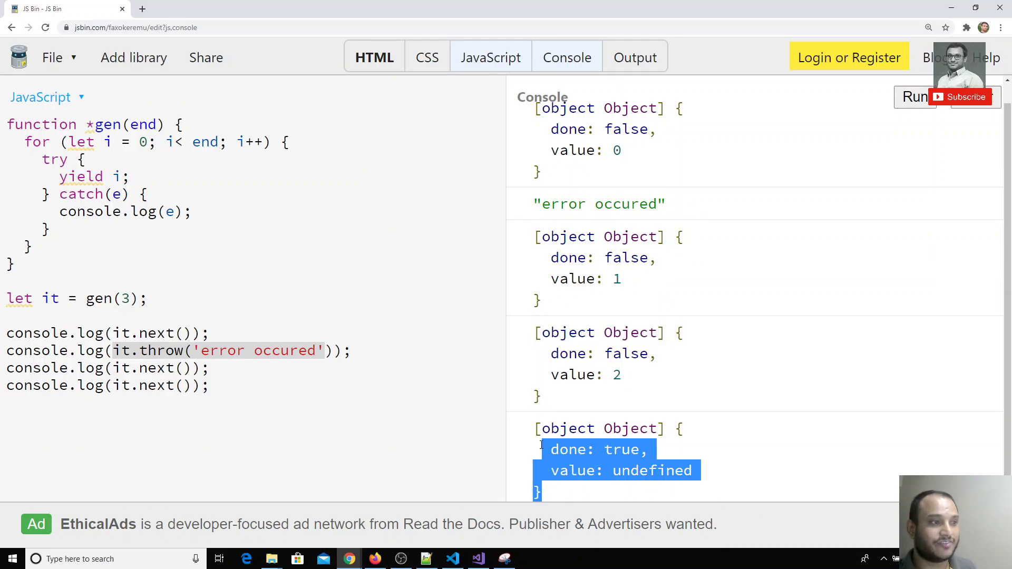
drag(543, 491, 533, 427)
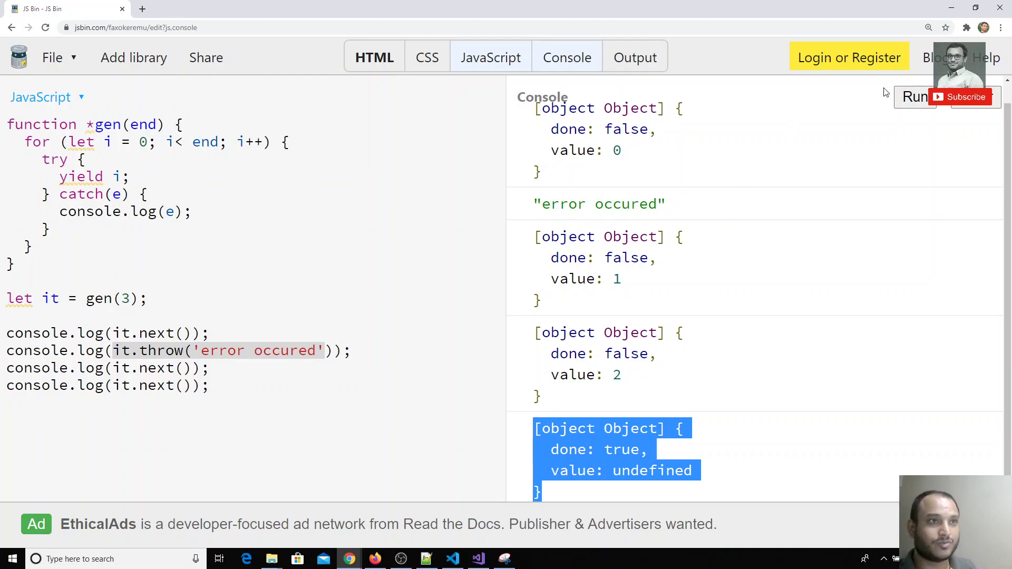
click(909, 96)
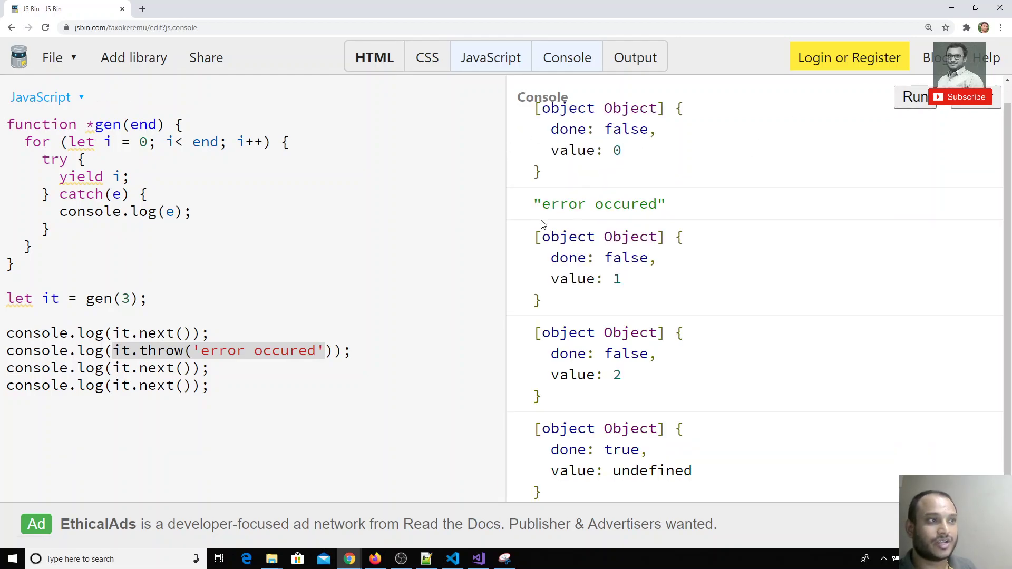
drag(541, 238, 619, 449)
scroll(668, 396, up, 1)
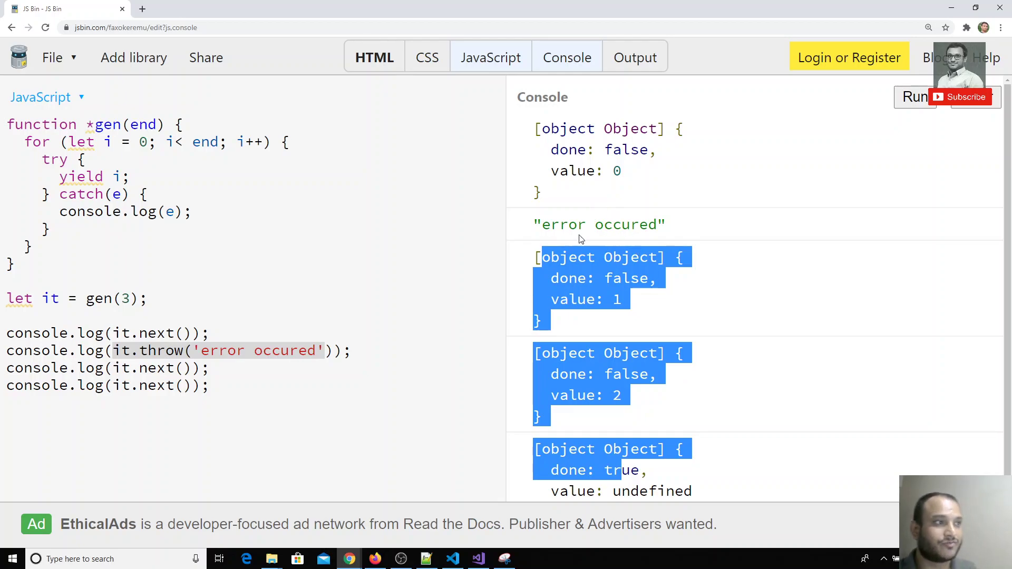
double_click(601, 225)
click(623, 320)
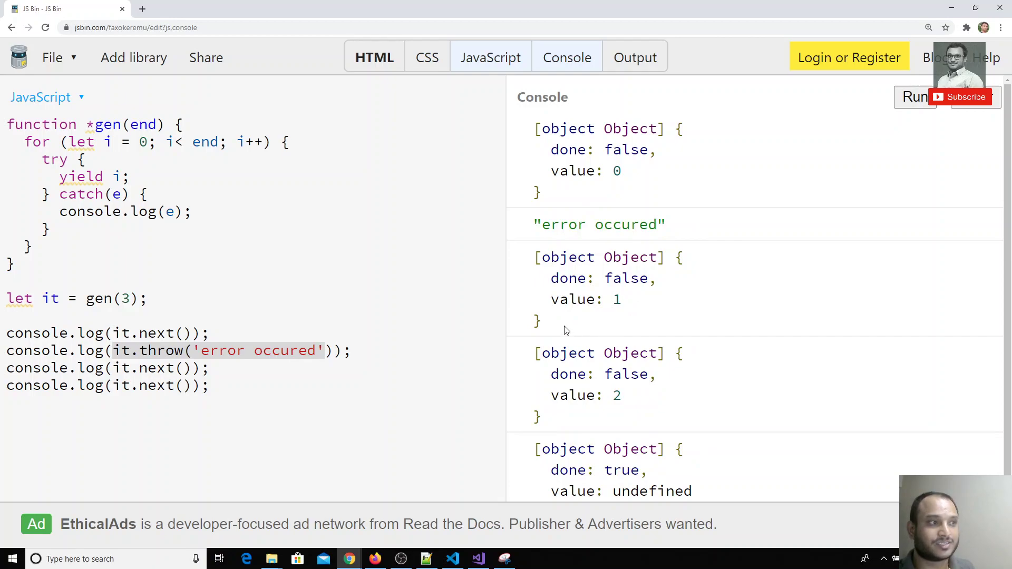
drag(545, 322, 523, 259)
drag(543, 327, 521, 262)
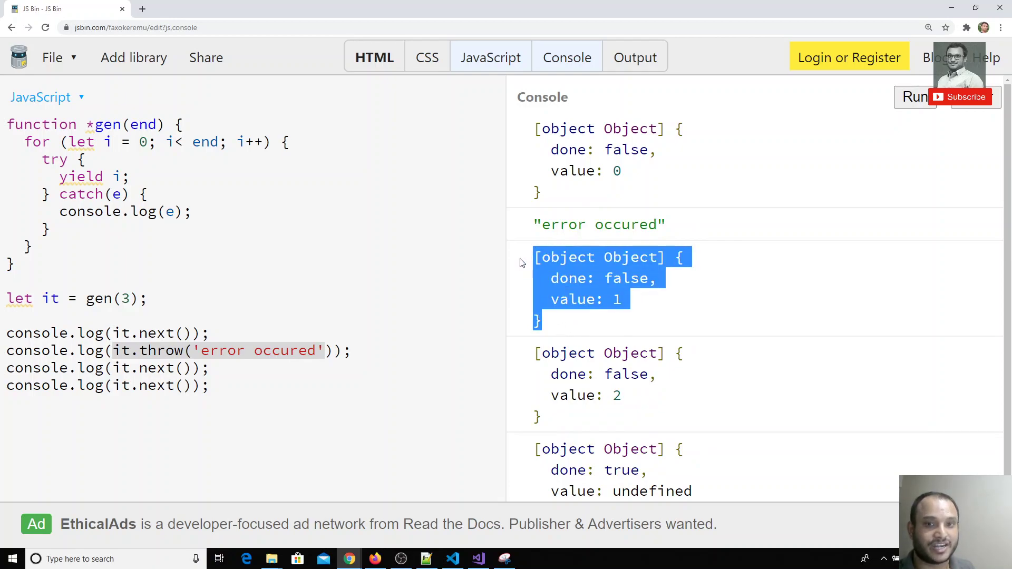
double_click(158, 351)
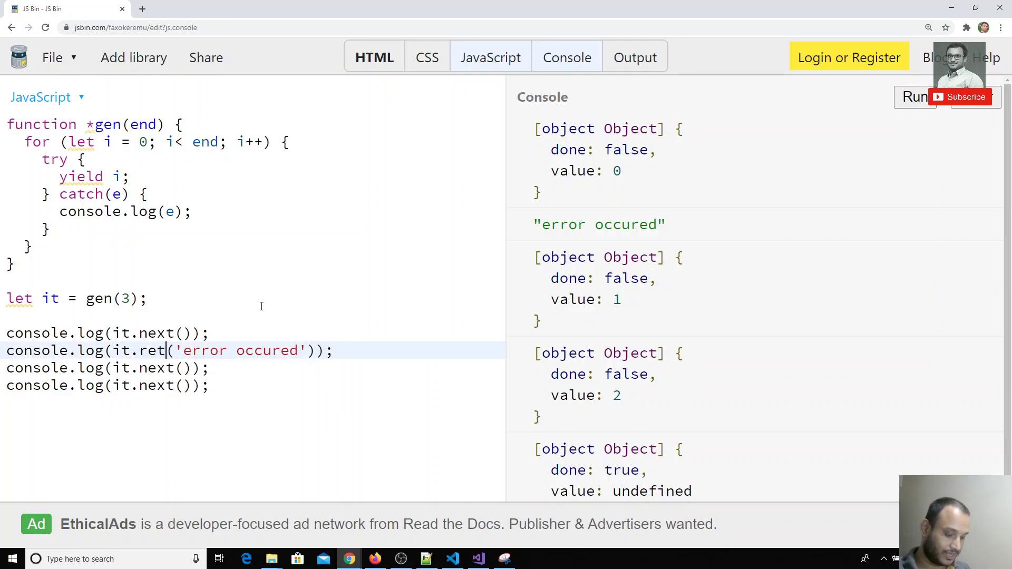
text(return)
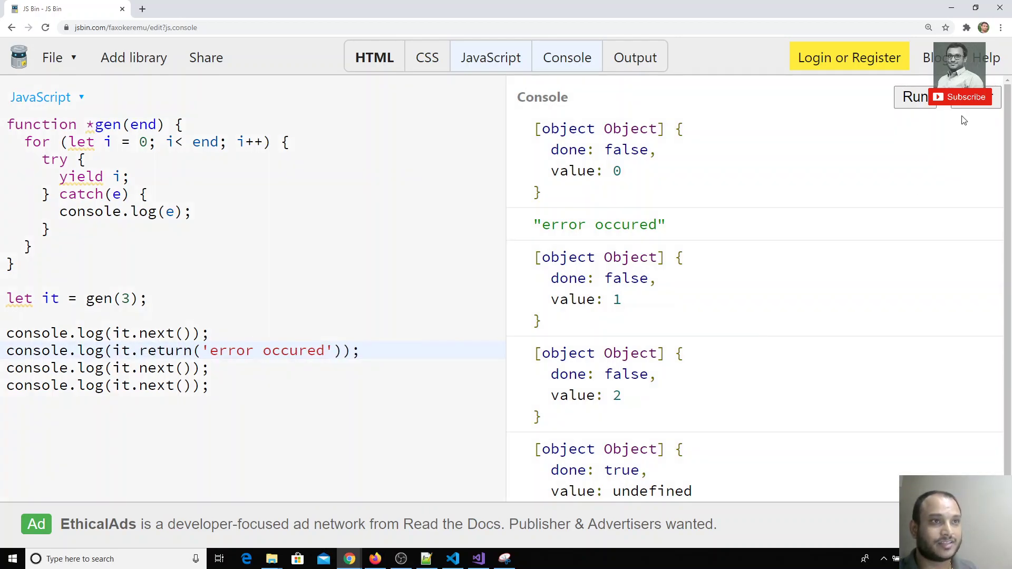
Rerun the code with it.return('error occured') replacing it.throw()
click(981, 97)
click(916, 97)
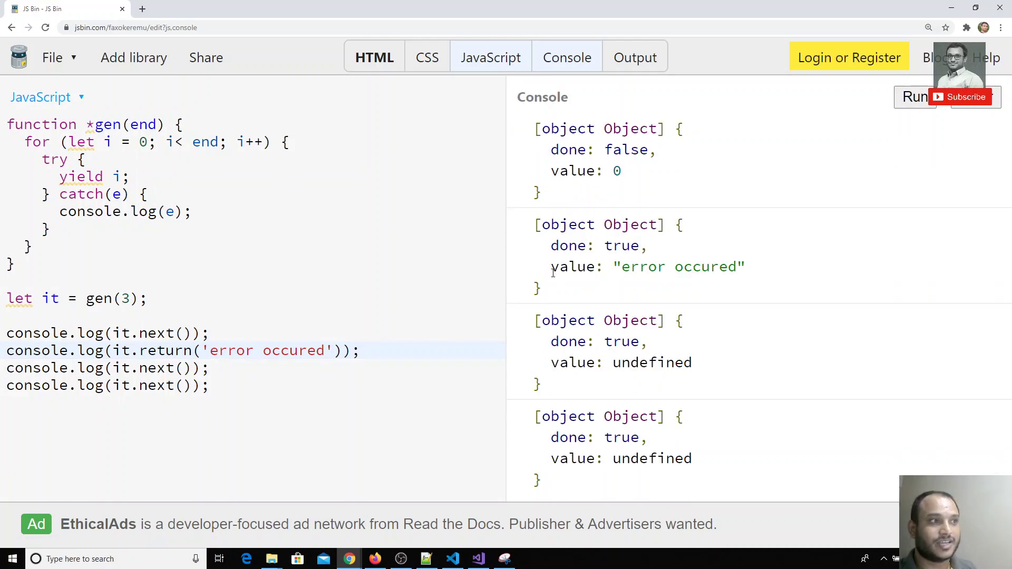
drag(545, 267, 763, 275)
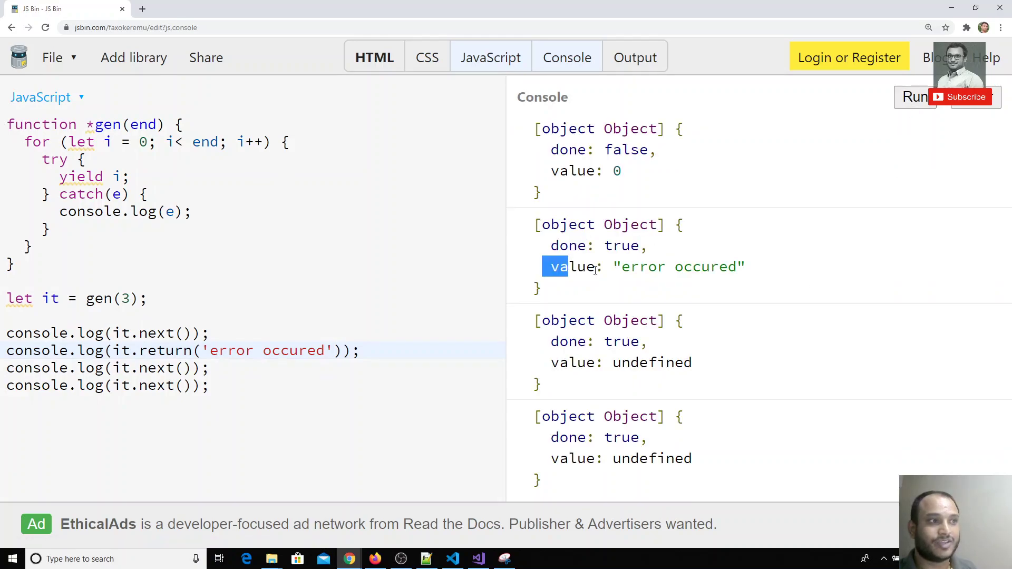
click(763, 274)
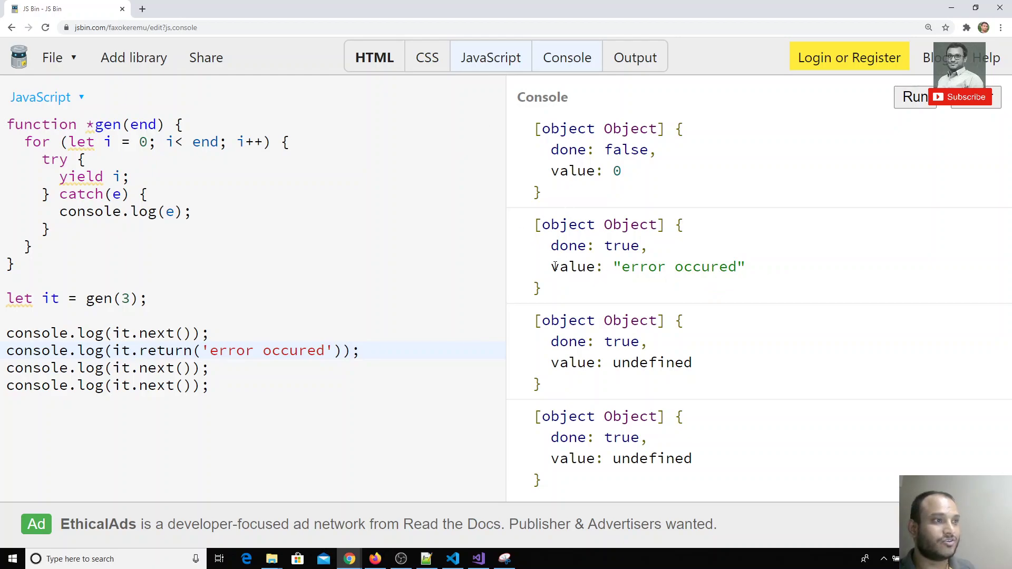
drag(550, 246, 661, 254)
click(160, 354)
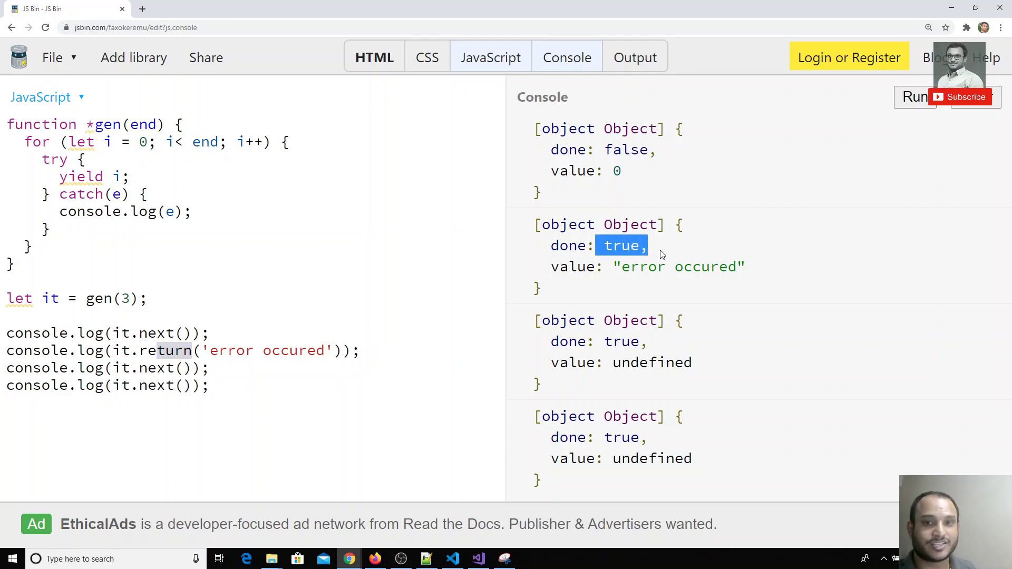
drag(567, 342, 604, 473)
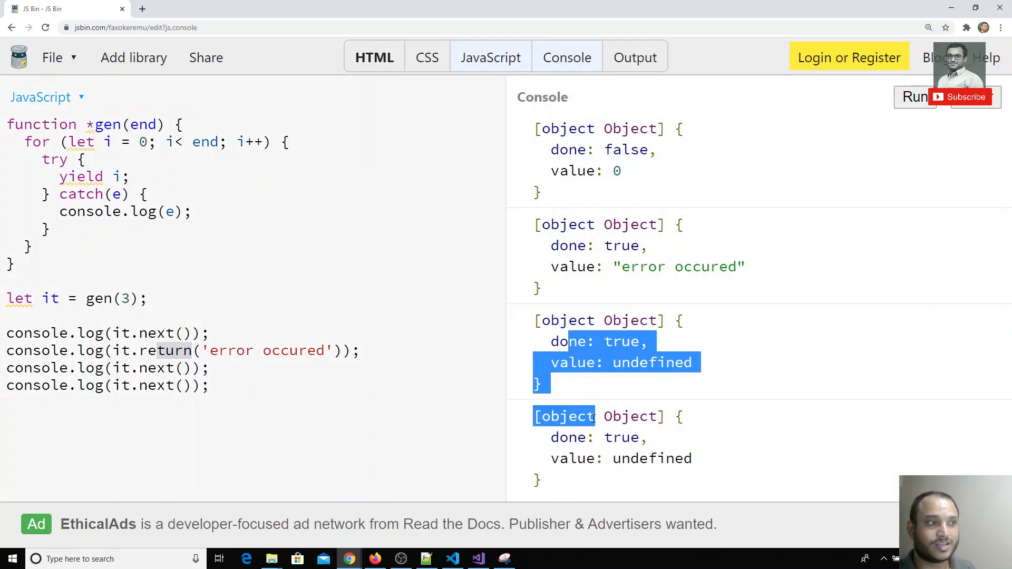
click(605, 472)
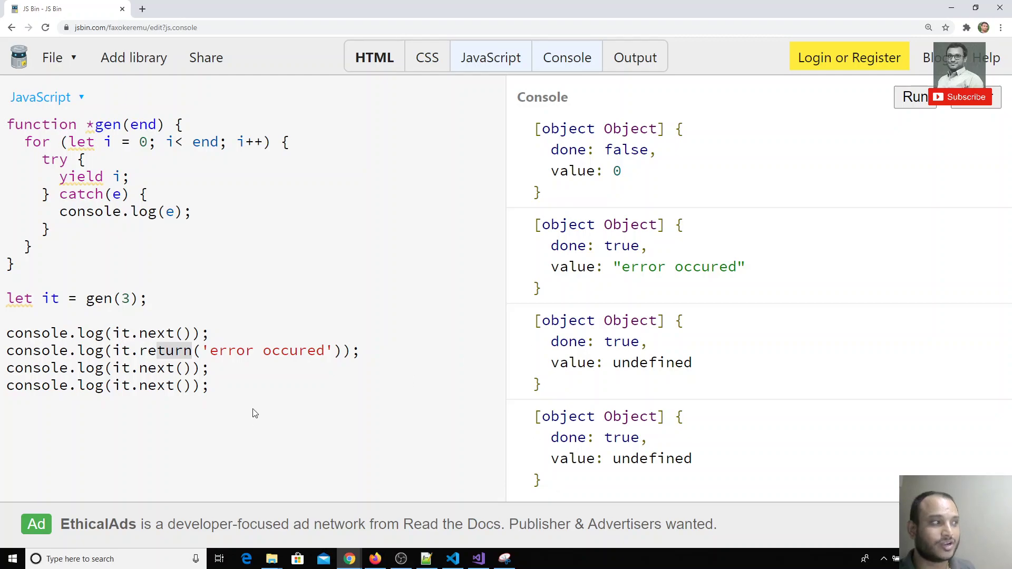
drag(254, 411, 147, 368)
drag(546, 485, 534, 316)
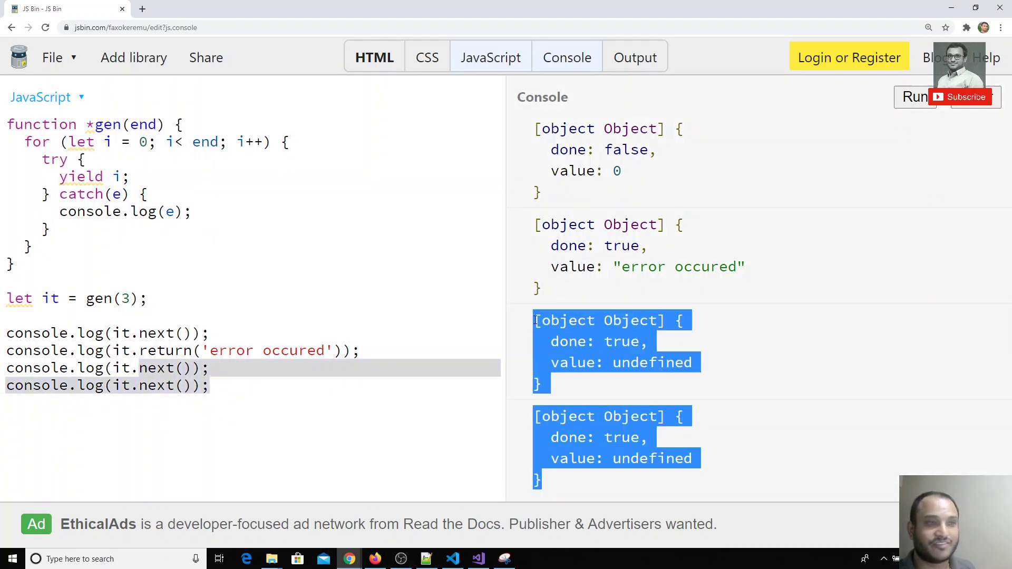
click(622, 401)
double_click(166, 350)
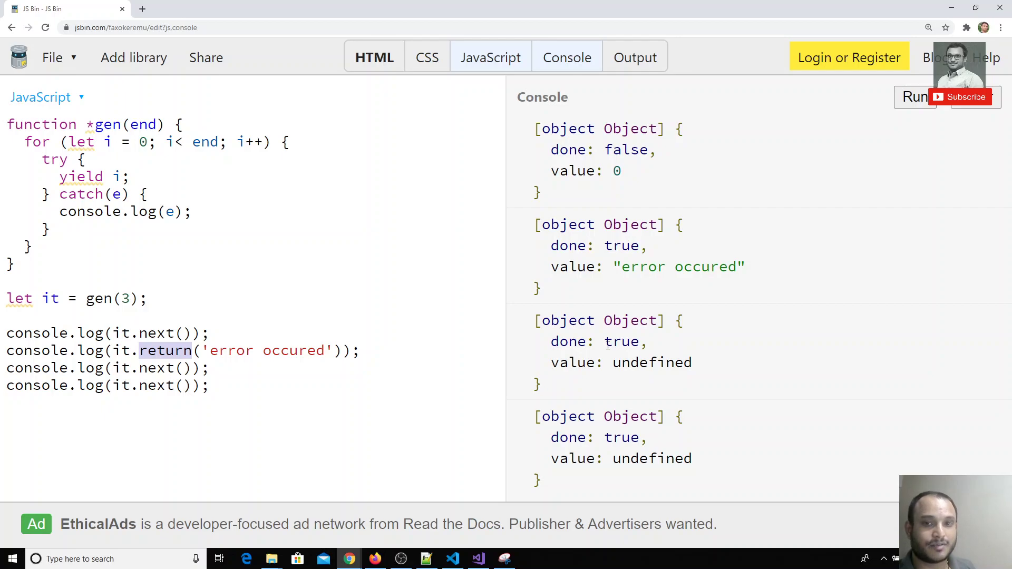
key(ctrl+s)
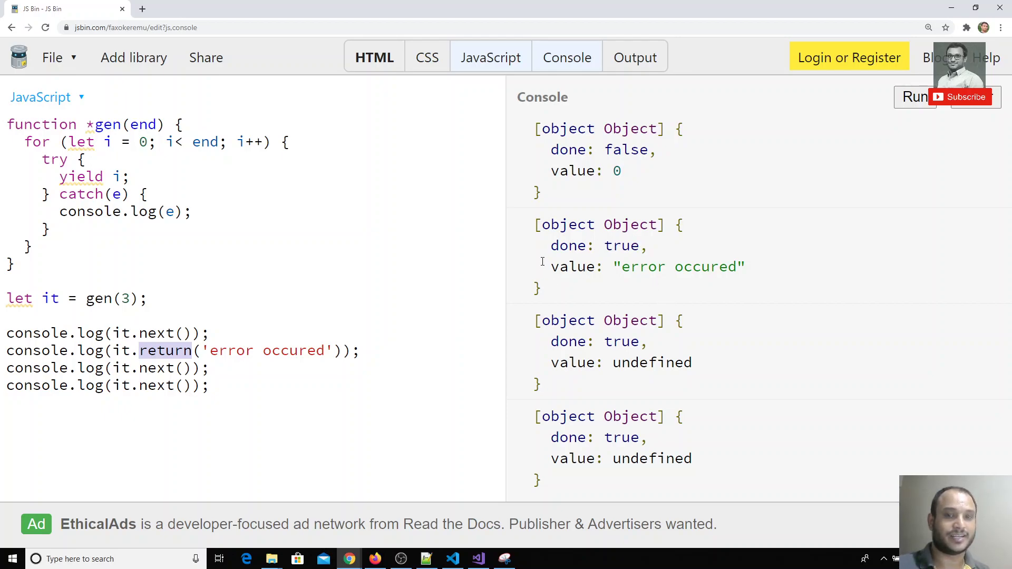
drag(549, 296, 522, 228)
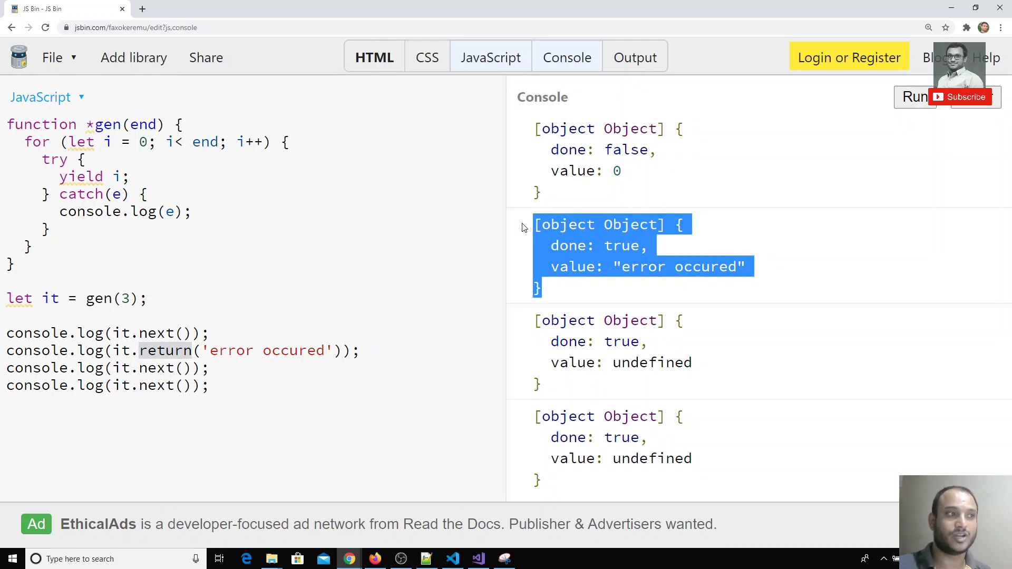
drag(534, 319, 583, 477)
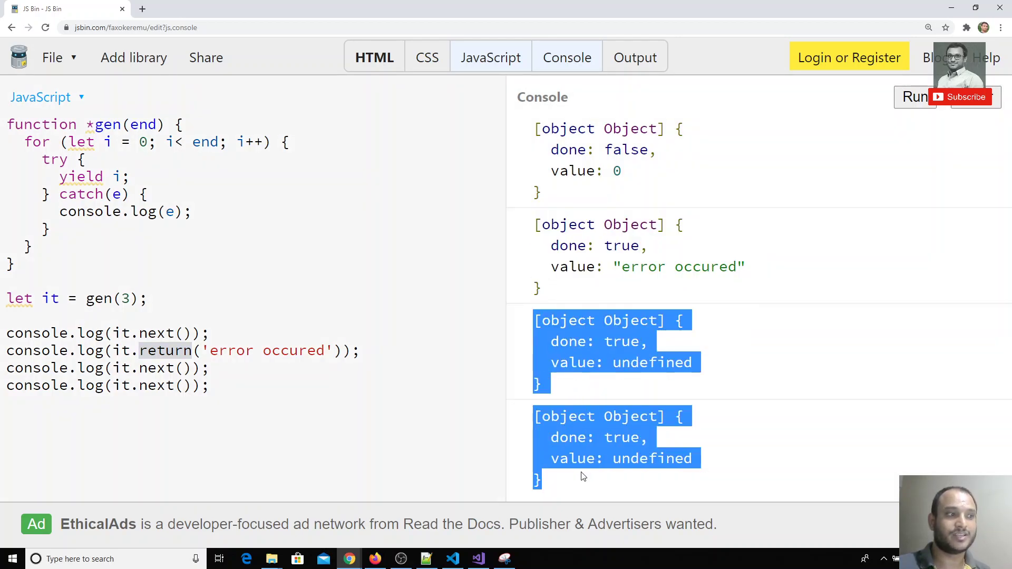
click(603, 303)
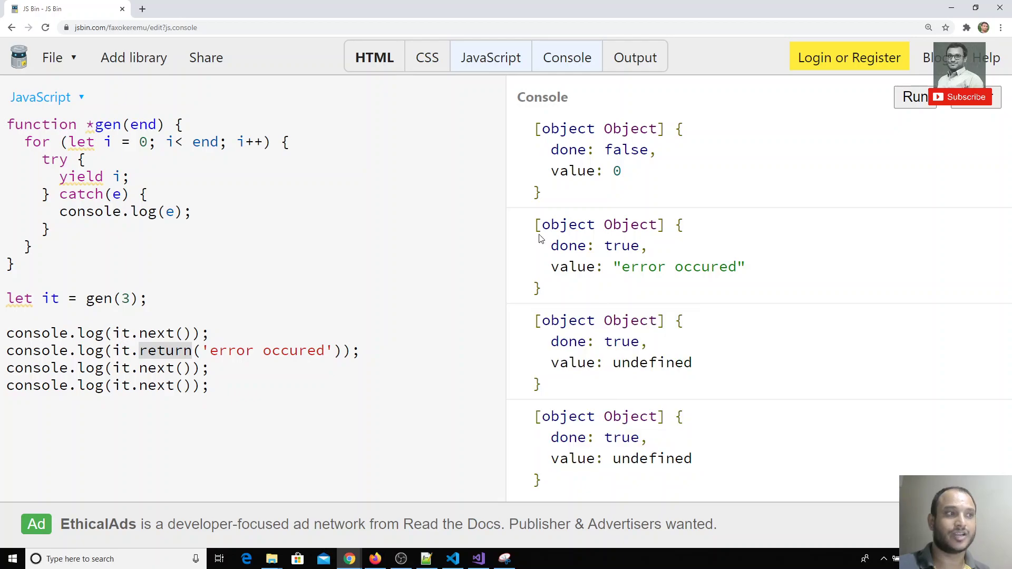
drag(534, 225, 669, 249)
click(568, 261)
drag(560, 266, 546, 288)
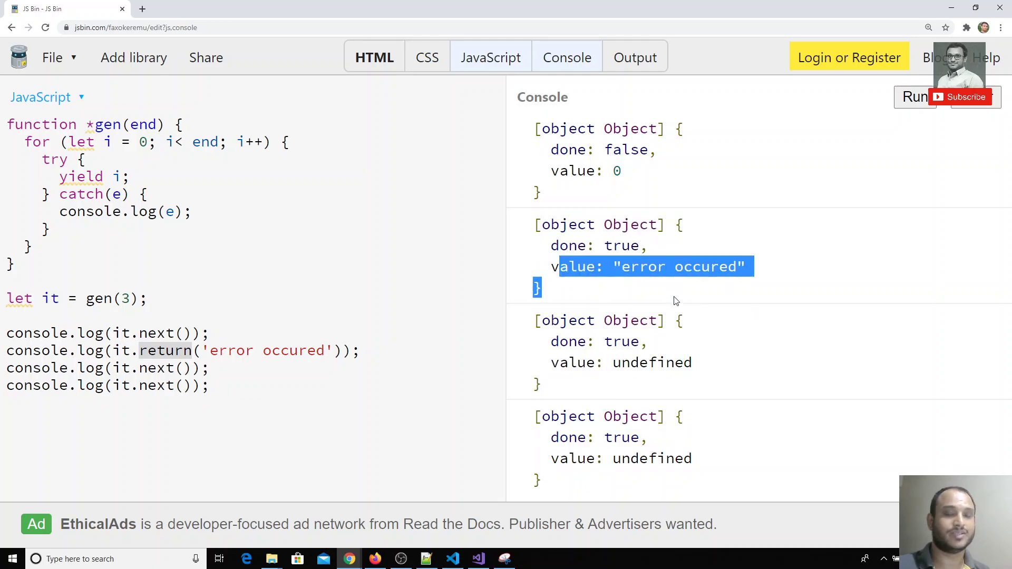